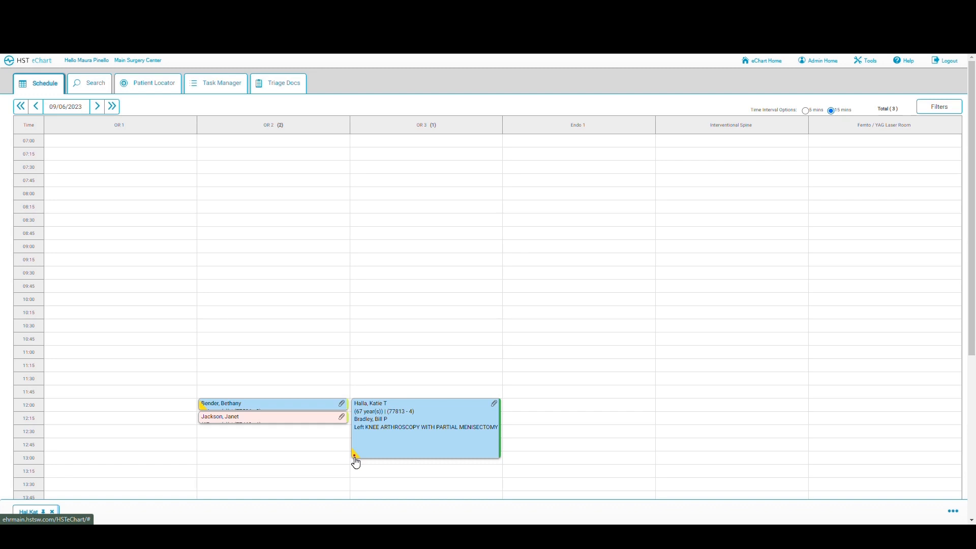
Step: Check the OR 3 appointment's details, then open the knee arthroscopy patient's chart and browse its section list
click(412, 422)
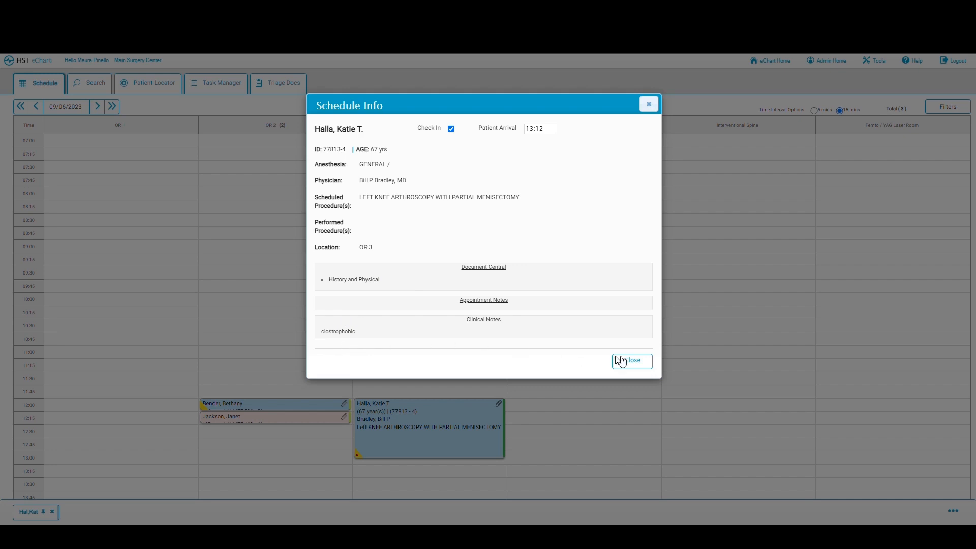
click(636, 364)
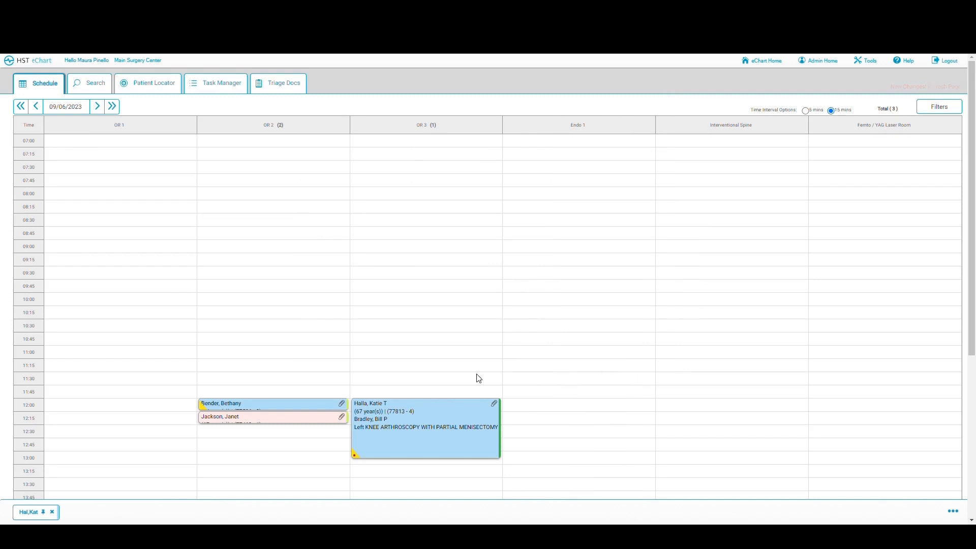
click(408, 427)
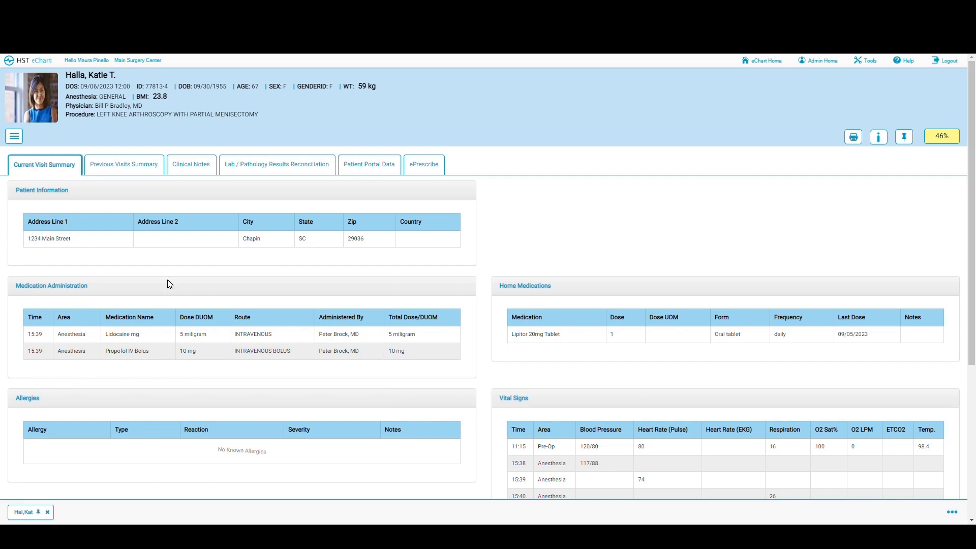
click(14, 137)
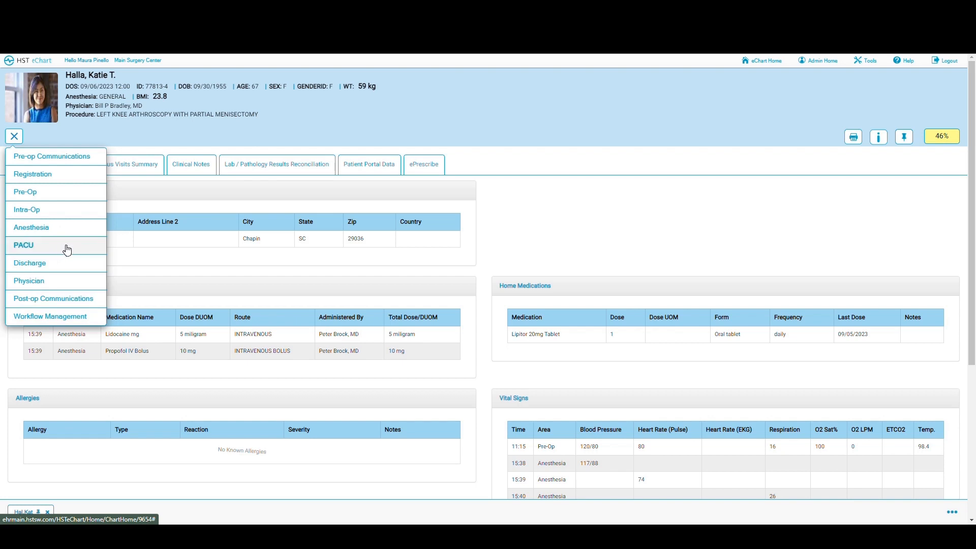
click(561, 214)
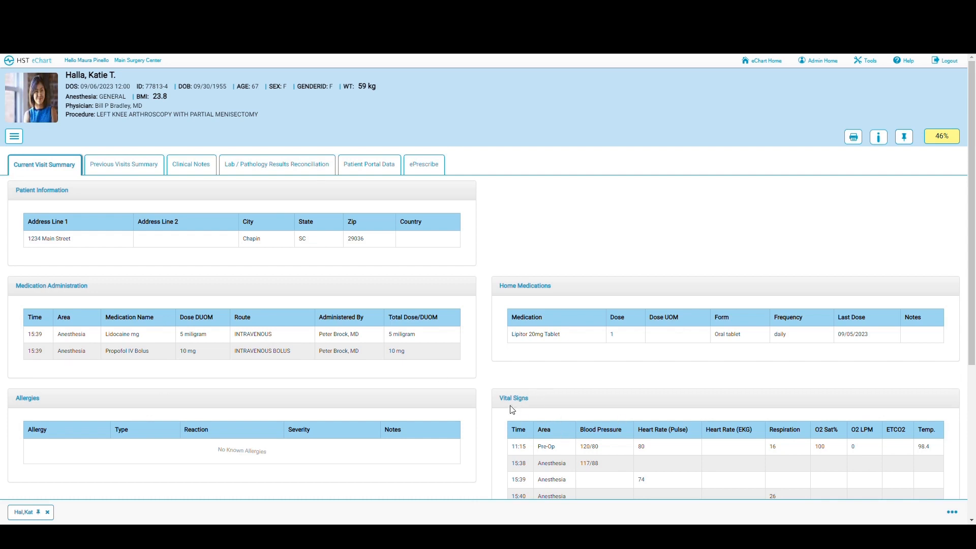
Step: Scroll the chart summary and show the Previous Visits Summary listing two 2017 cataract extractions
scroll(216, 412, down, 2)
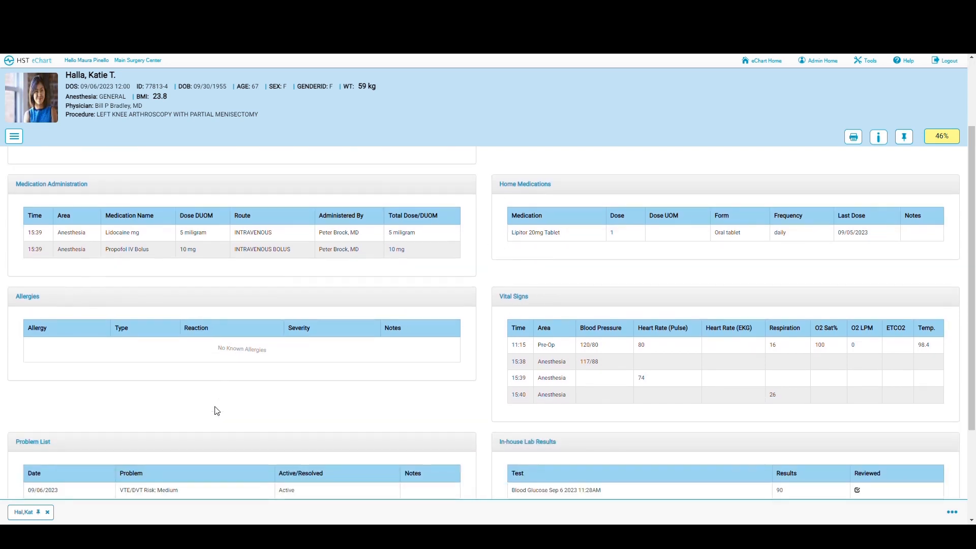
scroll(219, 366, down, 2)
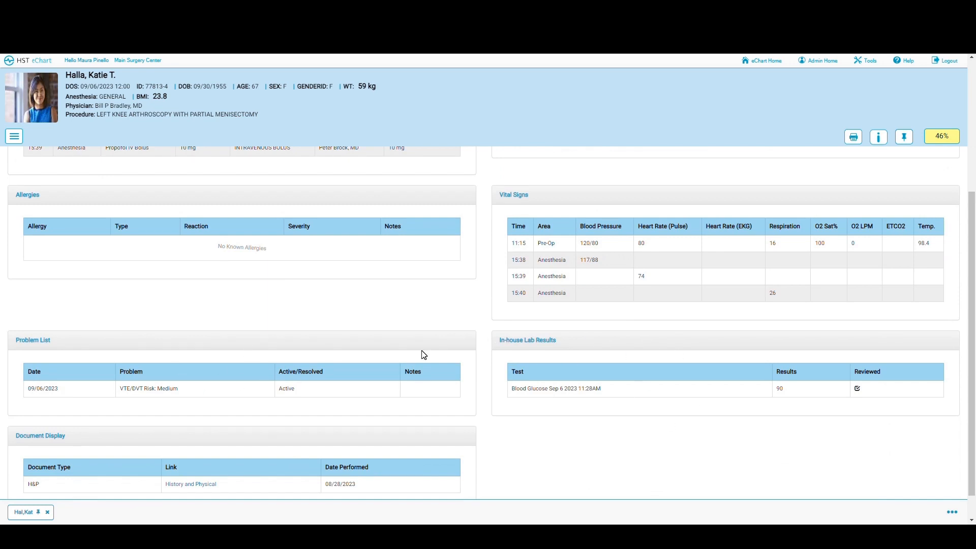
scroll(422, 352, down, 1)
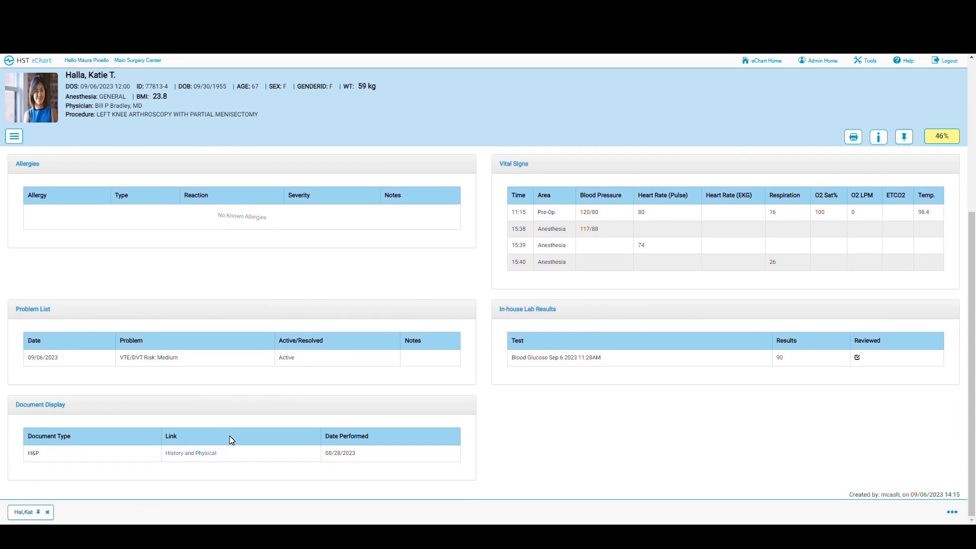
scroll(230, 440, up, 3)
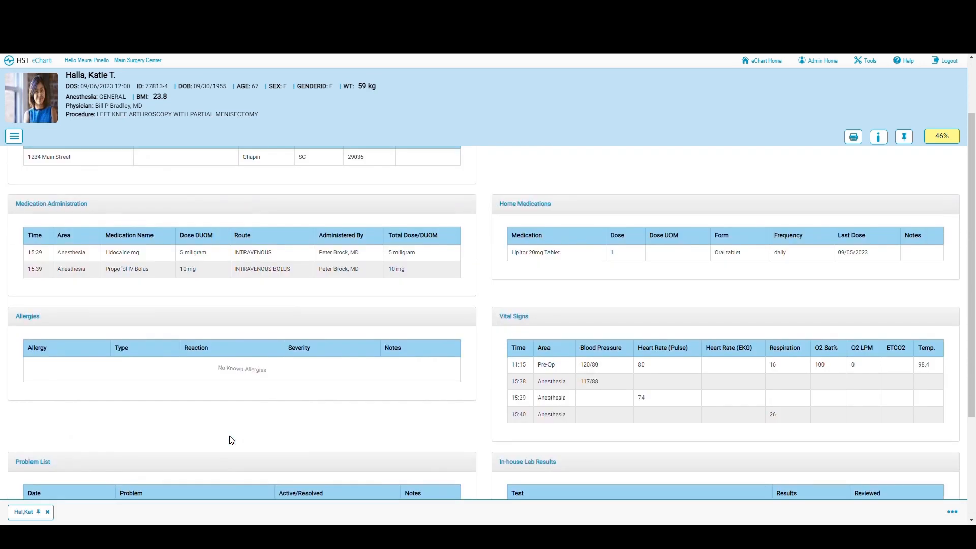
scroll(232, 440, up, 2)
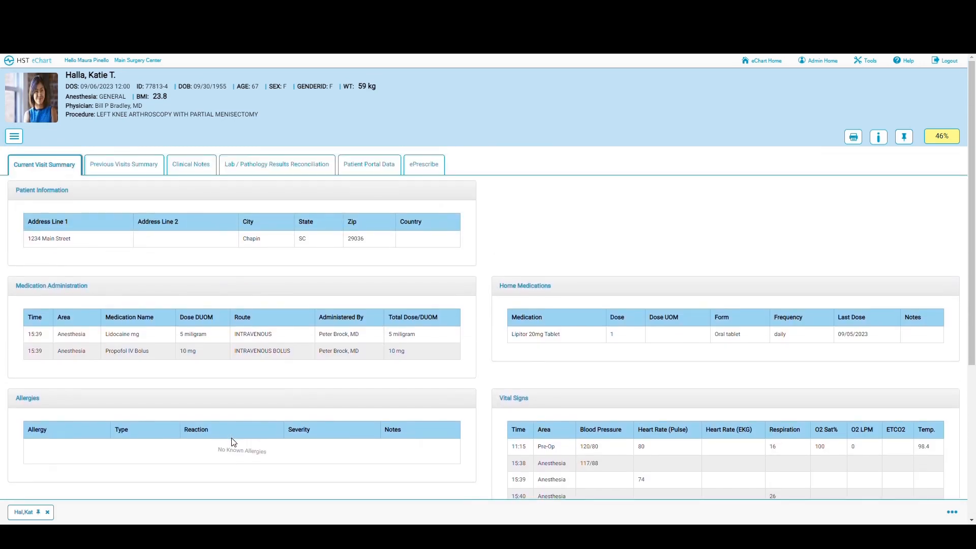
click(135, 169)
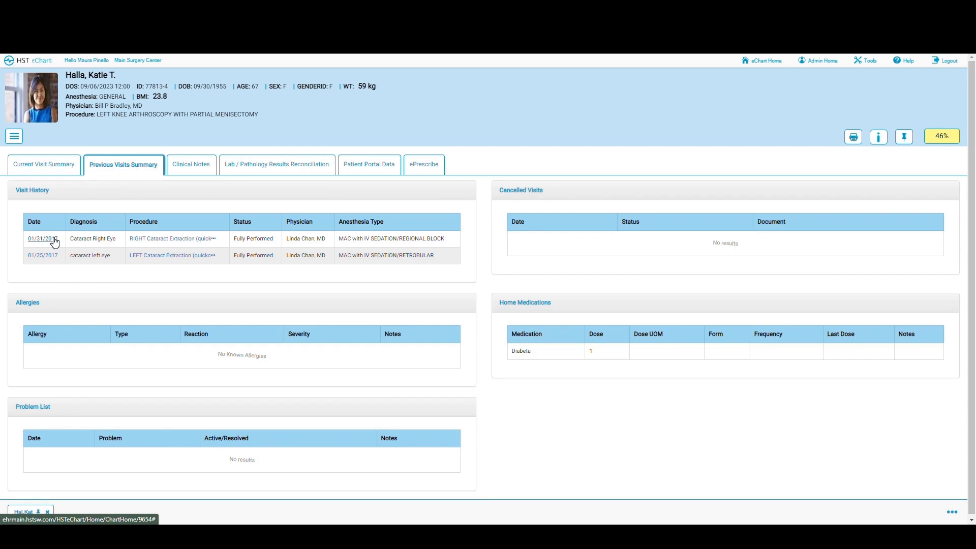
Step: Show the patient's Clinical Notes, which include the entry 'clostrophobic'
click(189, 169)
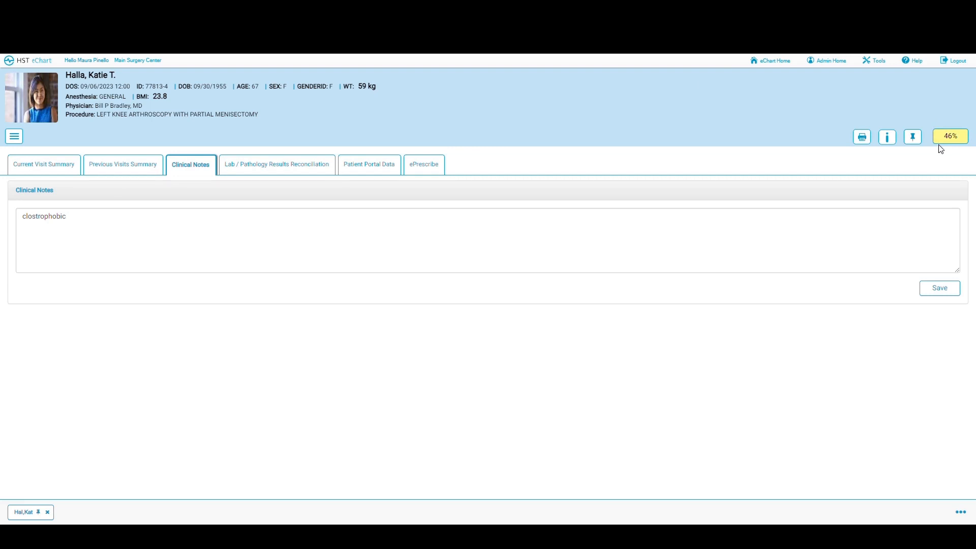
Step: Review the chart's 46% workflow completion status, then bring up the Pre-Op/Intra-Op/PACU section list
click(945, 139)
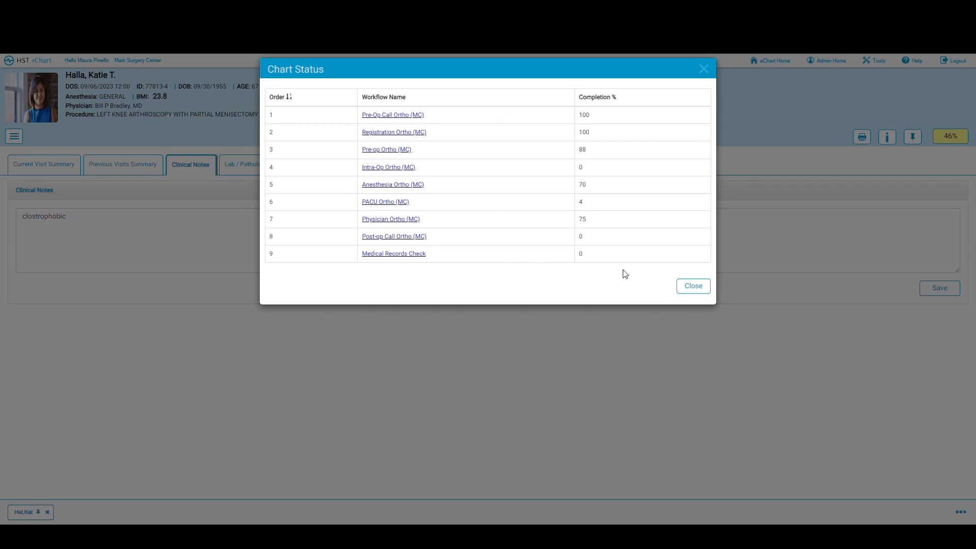
click(692, 288)
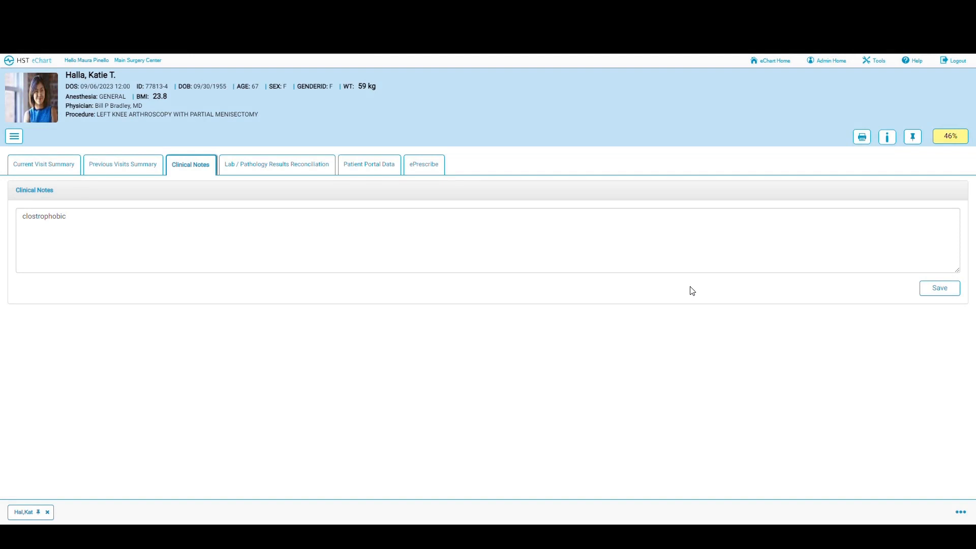
click(15, 141)
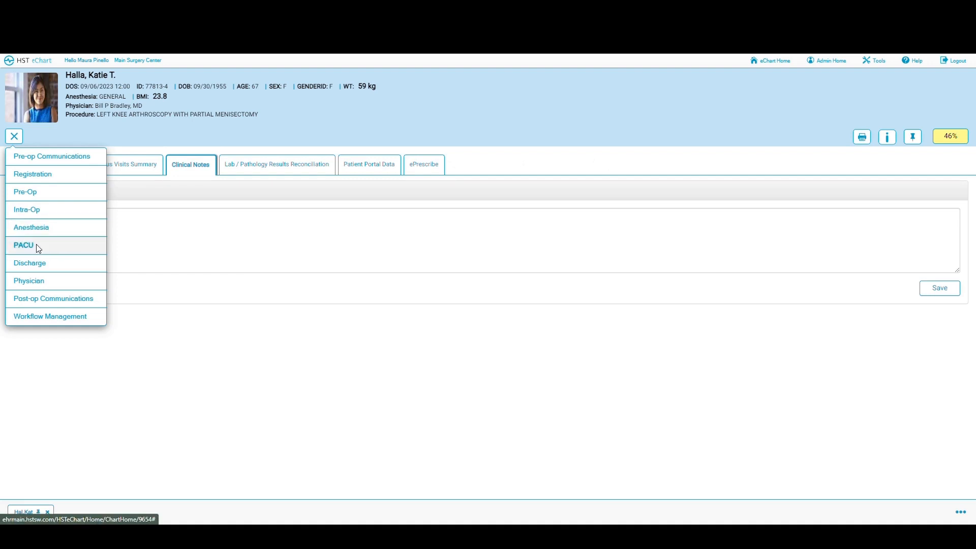
Step: Open the PACU Ortho form and set Room In to 16:12 at PACU (Phase 1)
click(23, 246)
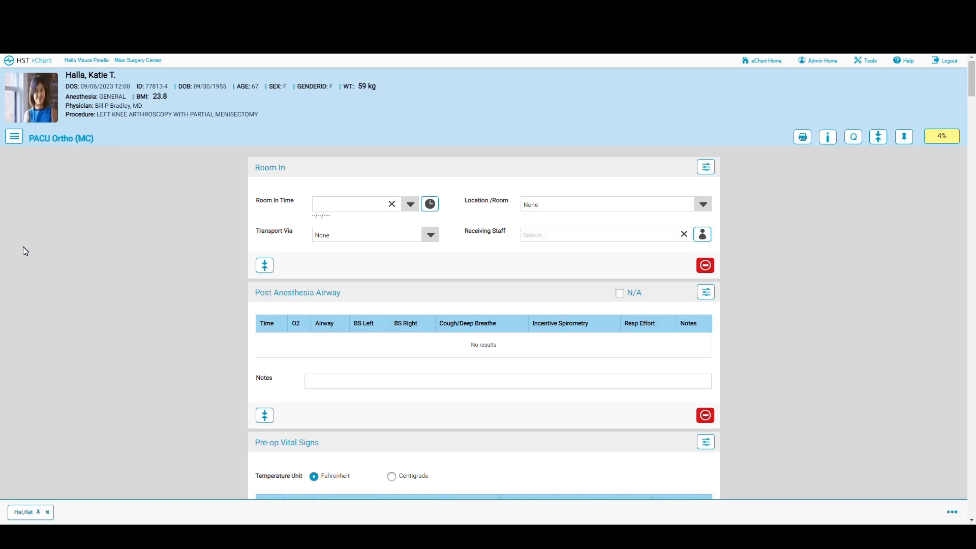
click(432, 208)
click(705, 207)
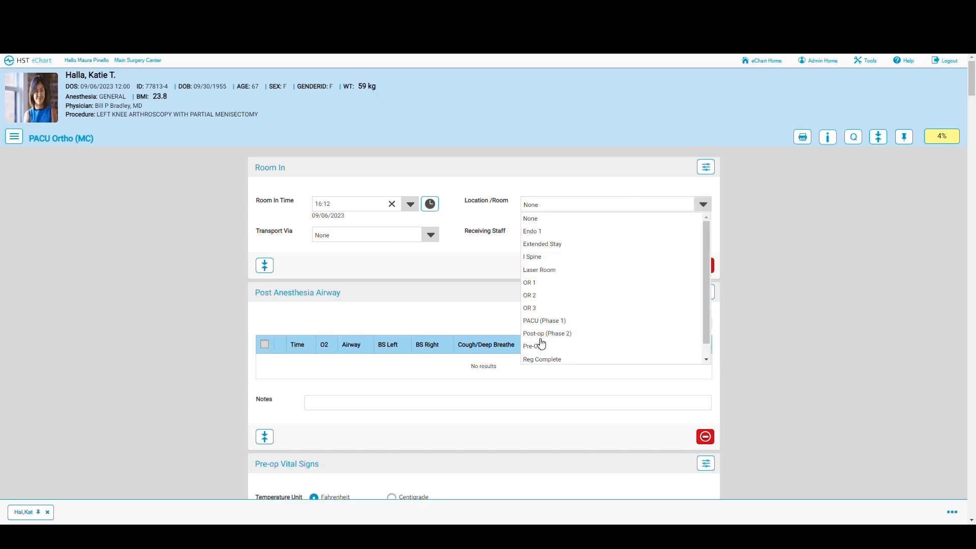
click(538, 320)
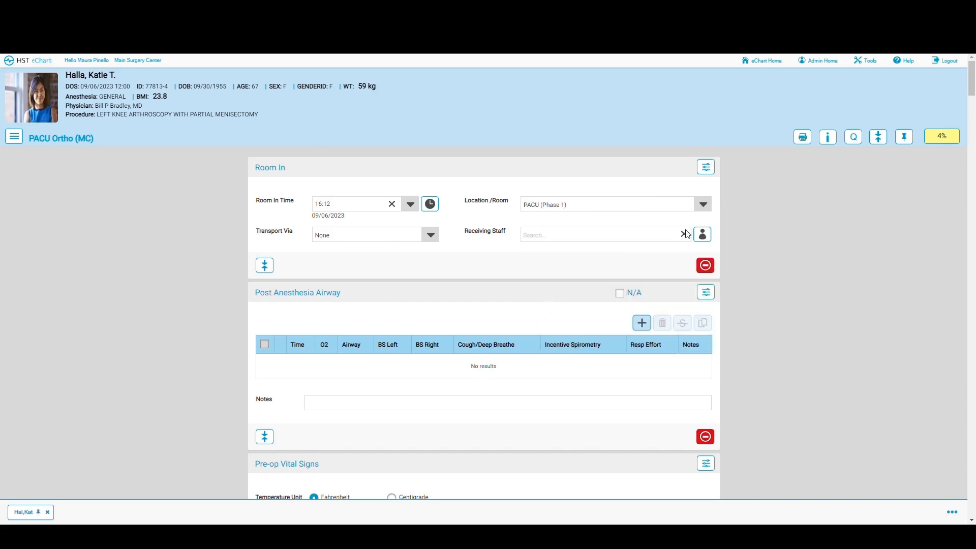
Step: Assign the current user as receiving staff and set transport to Stretcher
click(707, 237)
click(684, 234)
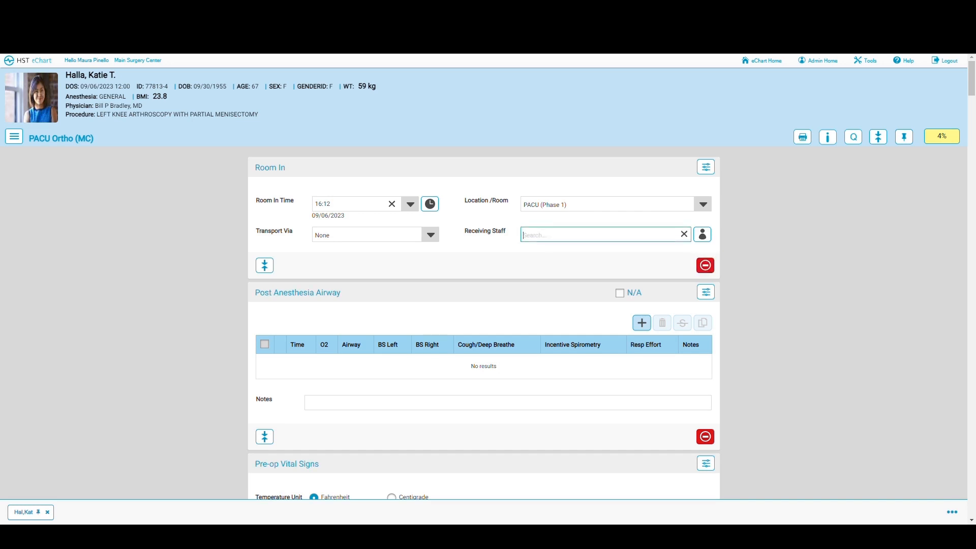
text(wat)
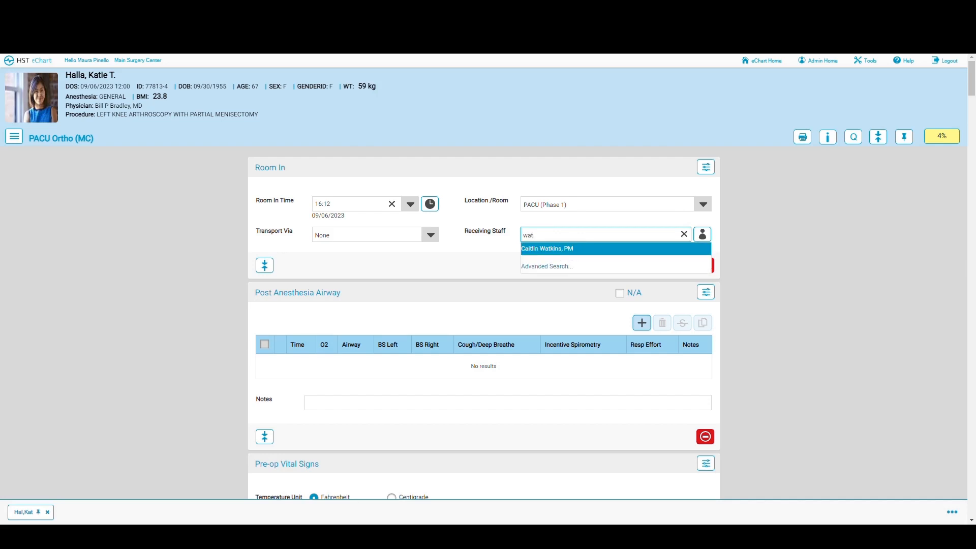
click(475, 259)
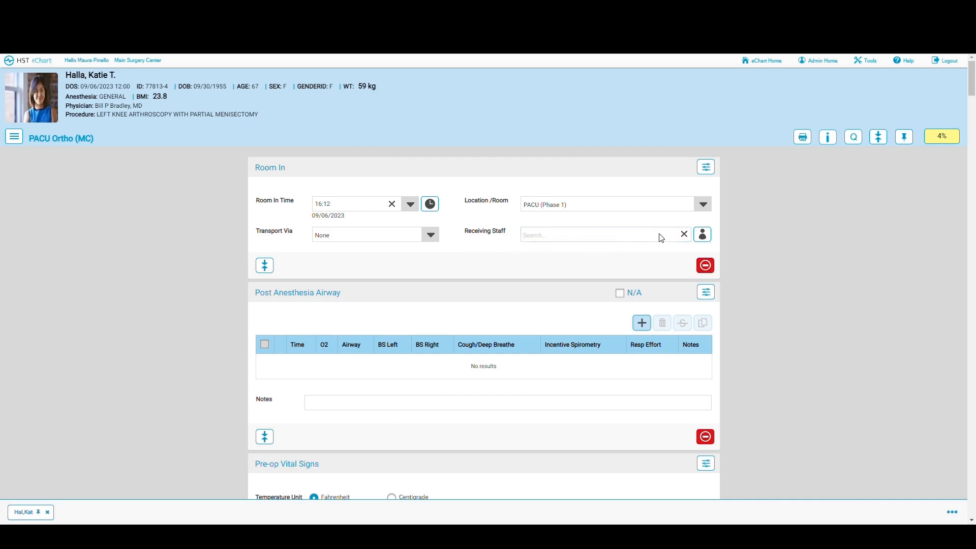
click(708, 239)
click(430, 237)
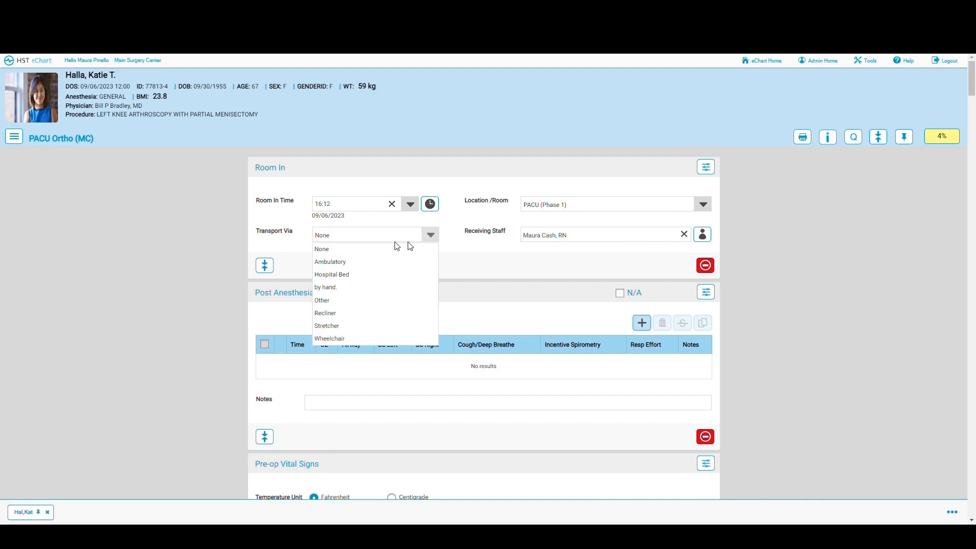
click(330, 326)
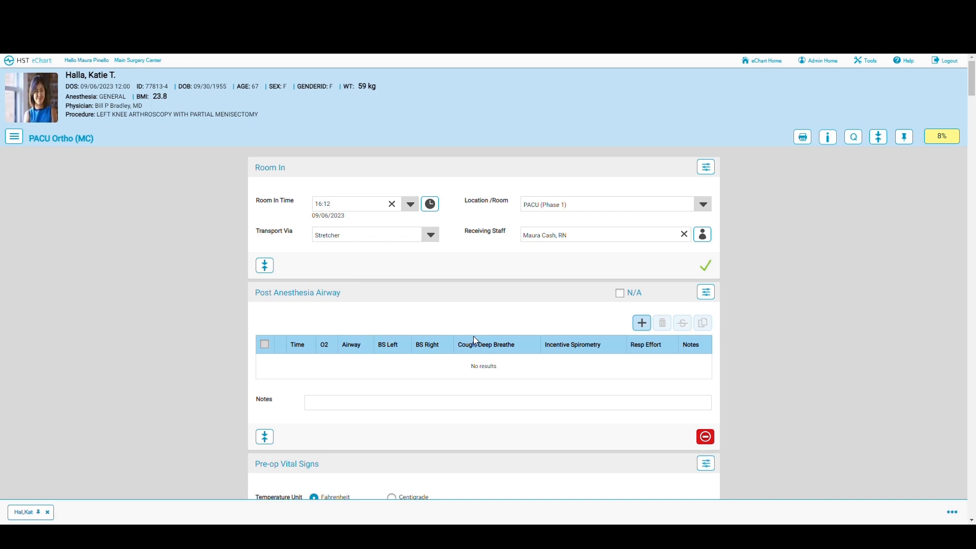
Step: Add a 16:12 nasal cannula airway entry: clear breath sounds, unlabored, cough performed, spirometry N/A
click(642, 324)
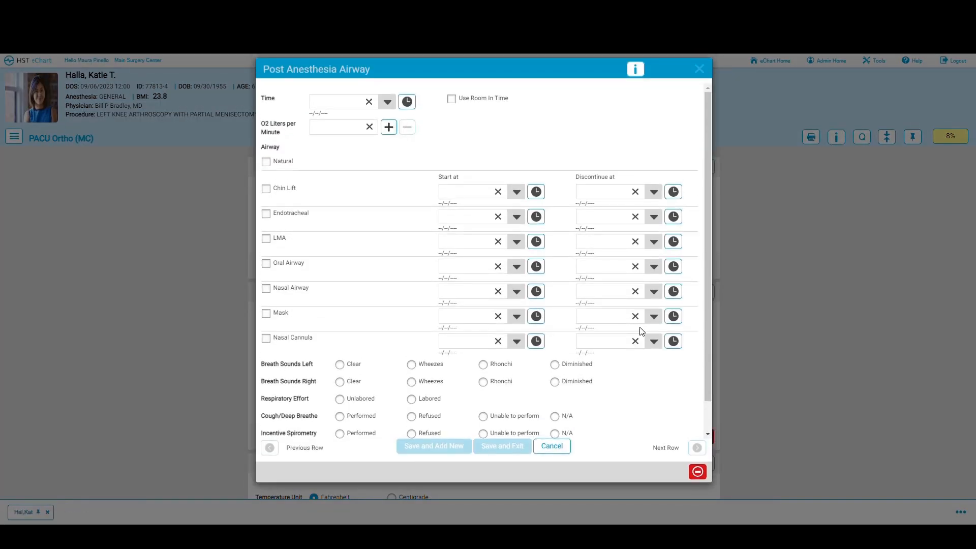
click(452, 100)
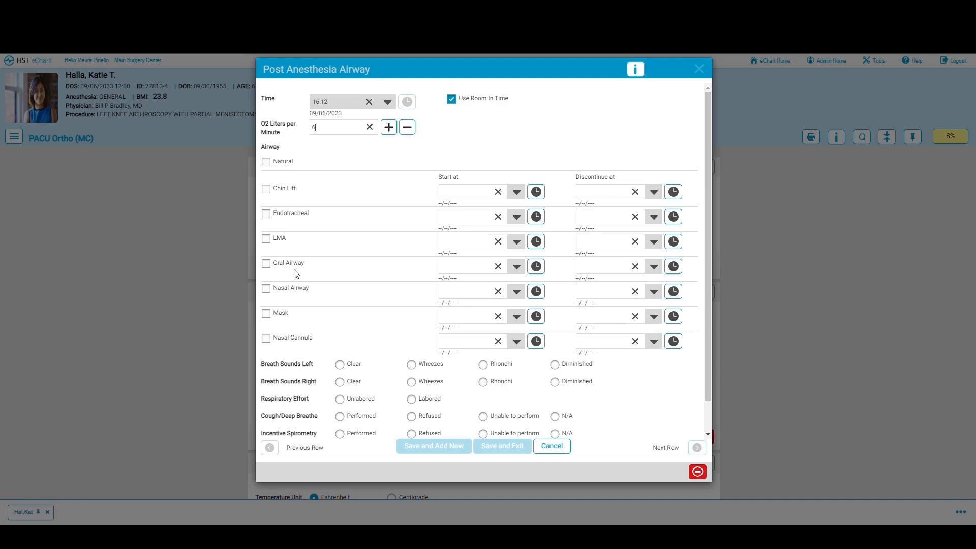
click(266, 339)
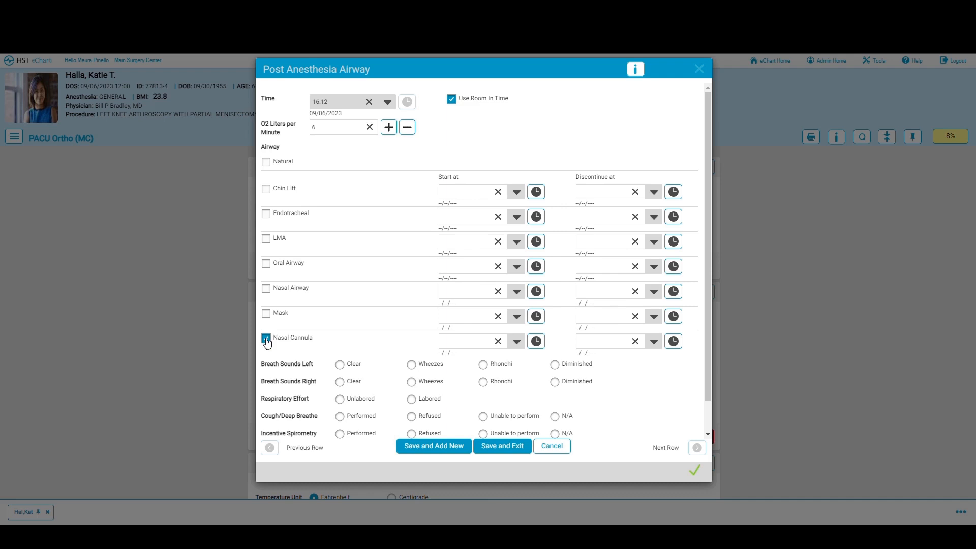
click(339, 365)
click(340, 383)
click(340, 399)
scroll(382, 382, down, 2)
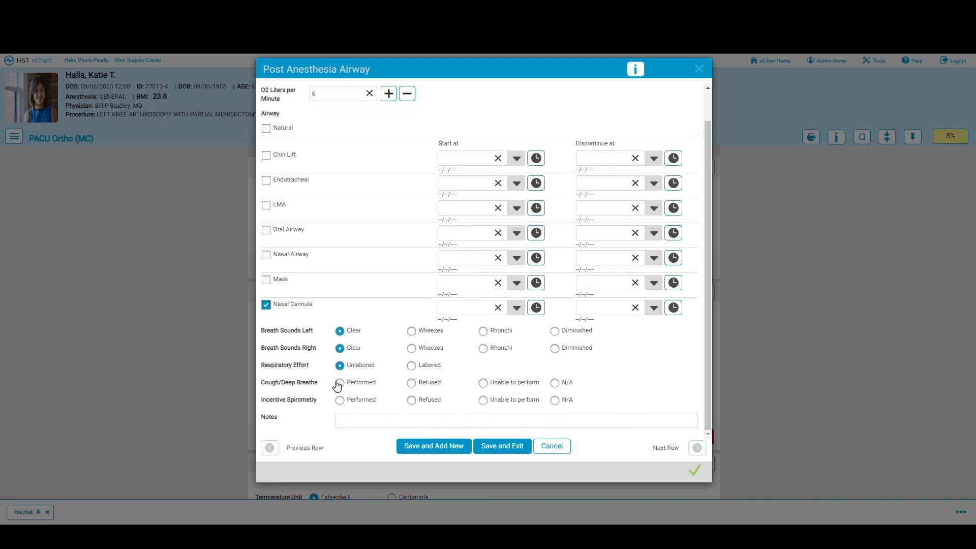
click(340, 384)
click(555, 401)
click(510, 450)
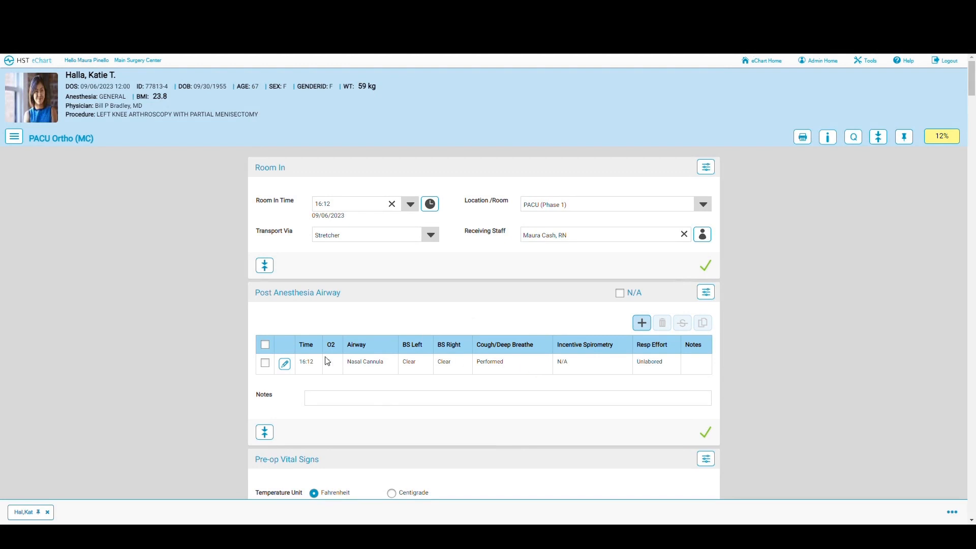
Step: Copy the 16:12 airway row into a new 16:13 entry with O2 lowered to 4 L
click(264, 363)
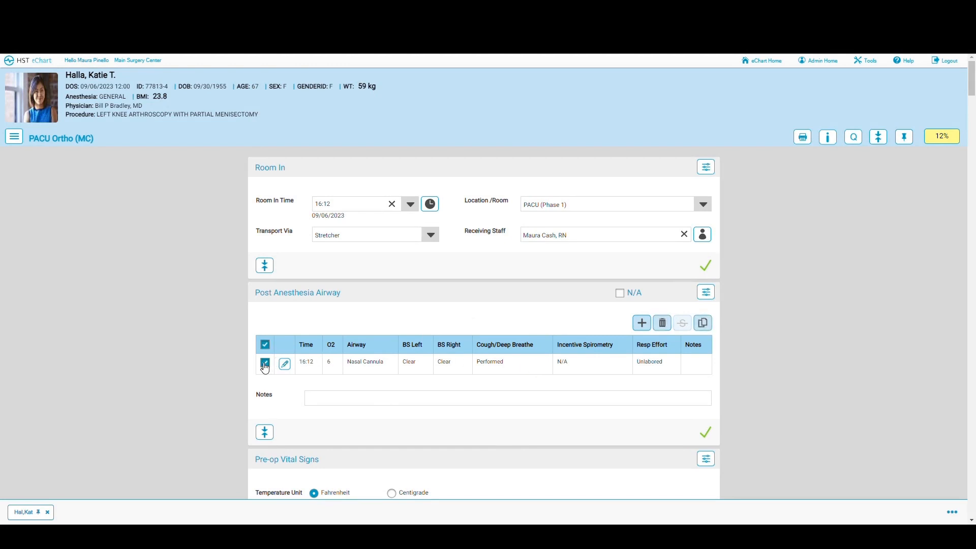
click(704, 326)
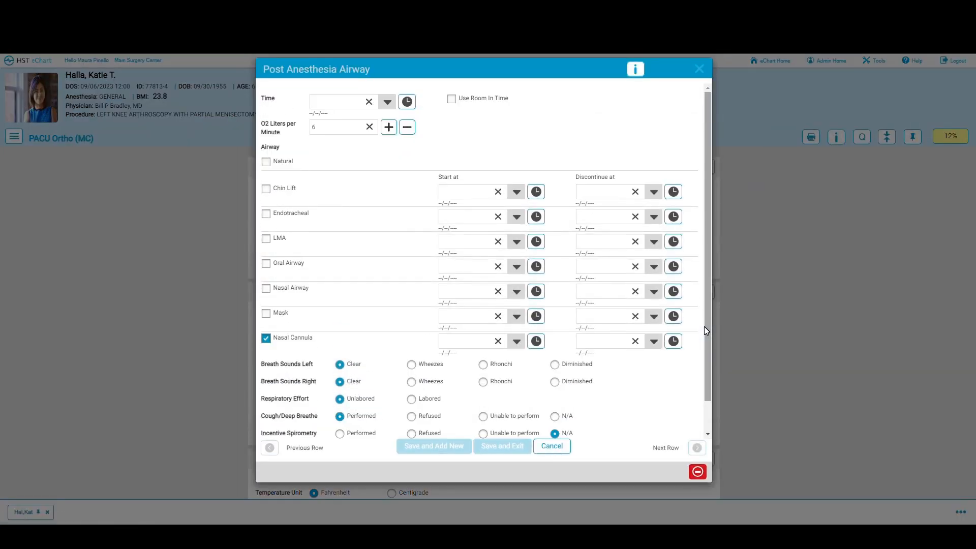
click(408, 102)
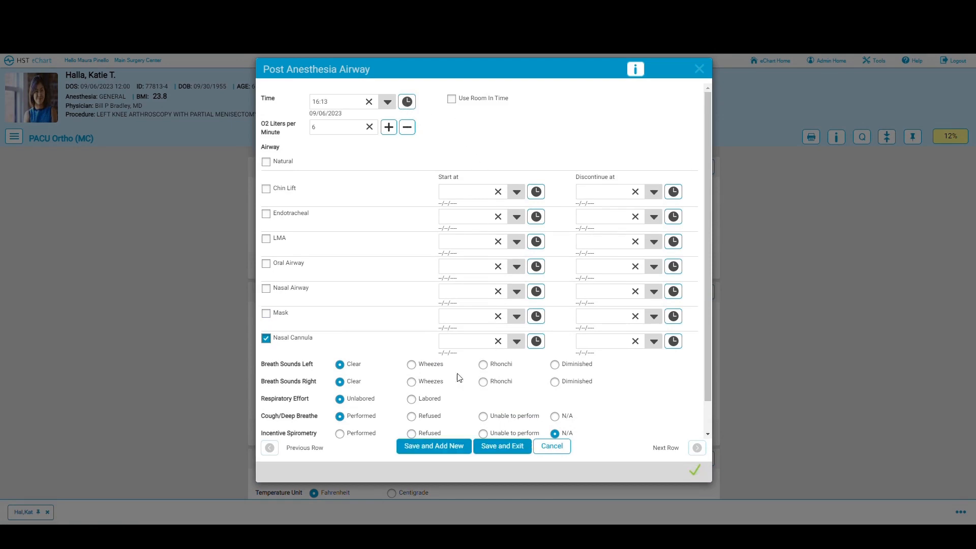
scroll(394, 385, down, 1)
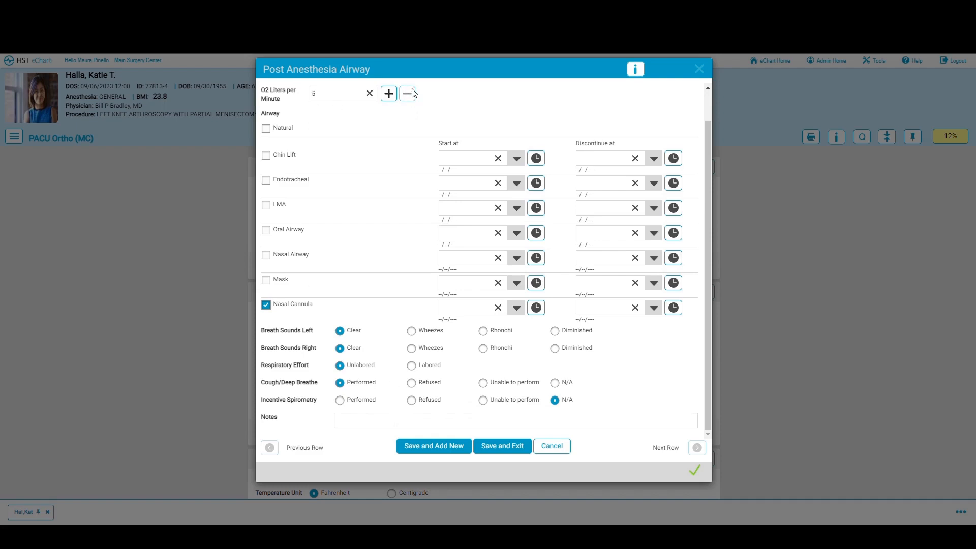
click(499, 451)
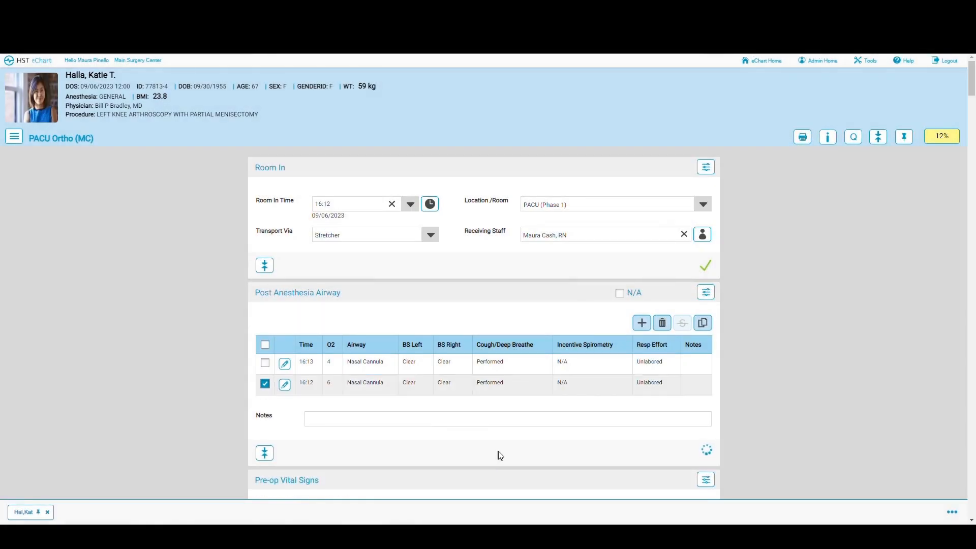
Step: Deselect the airway row and check off the Pre-op Vital Signs section with its 11:15 reading
click(265, 385)
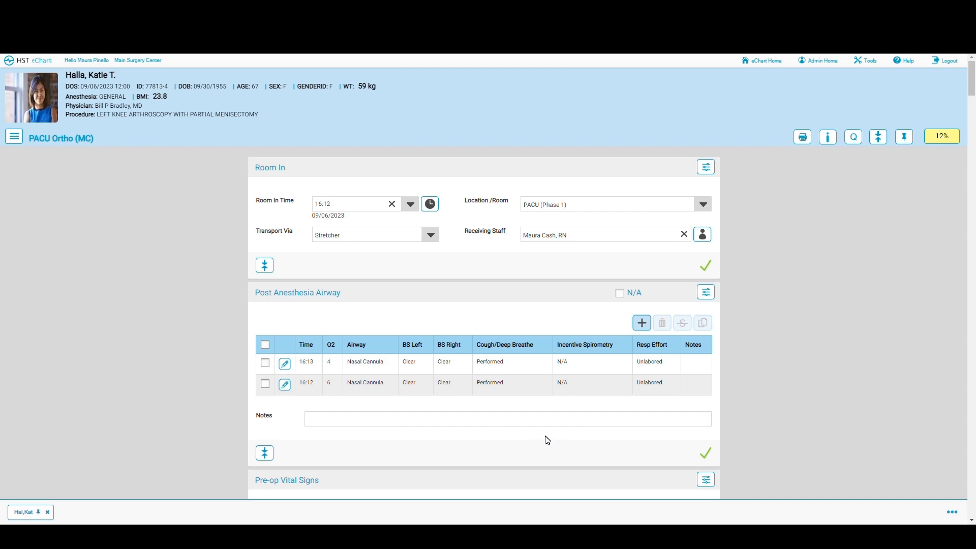
scroll(547, 440, down, 5)
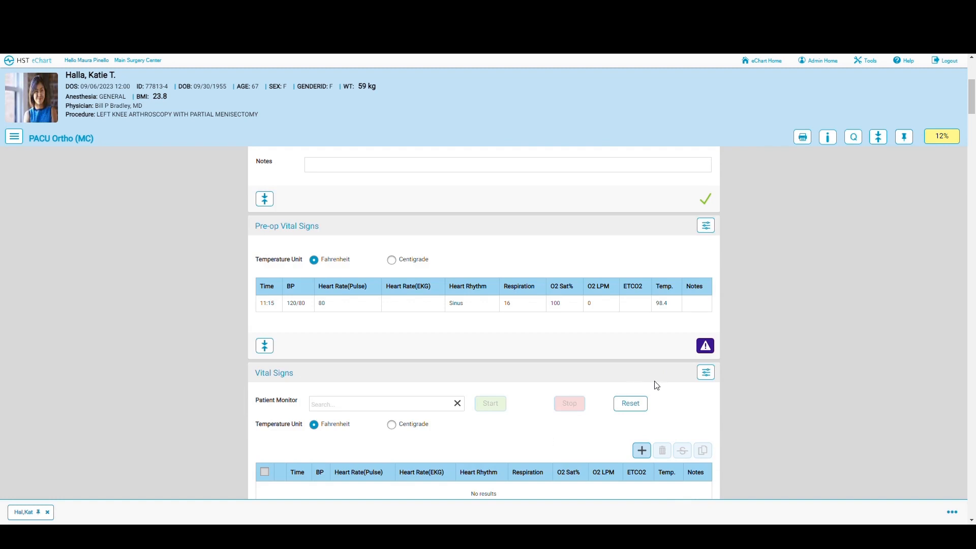
click(710, 343)
scroll(507, 325, down, 4)
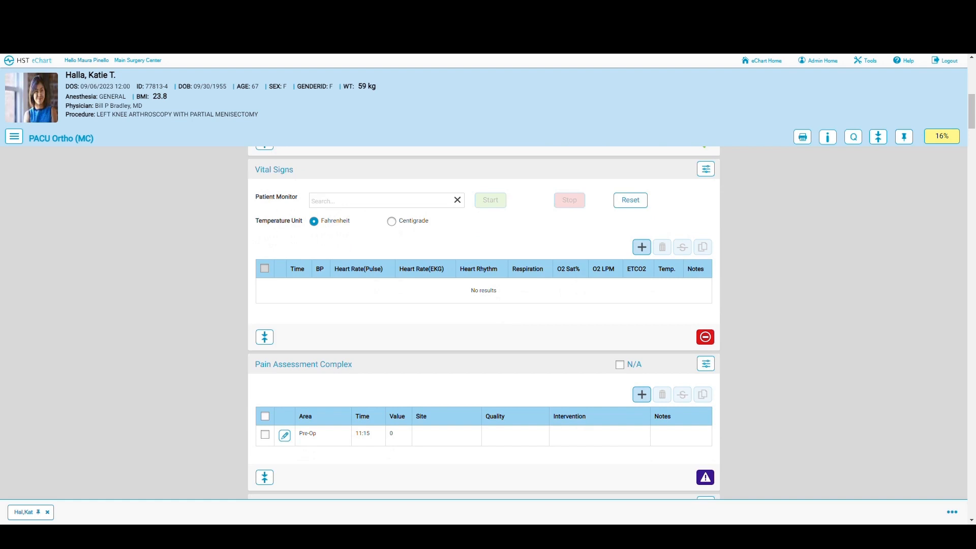
click(376, 200)
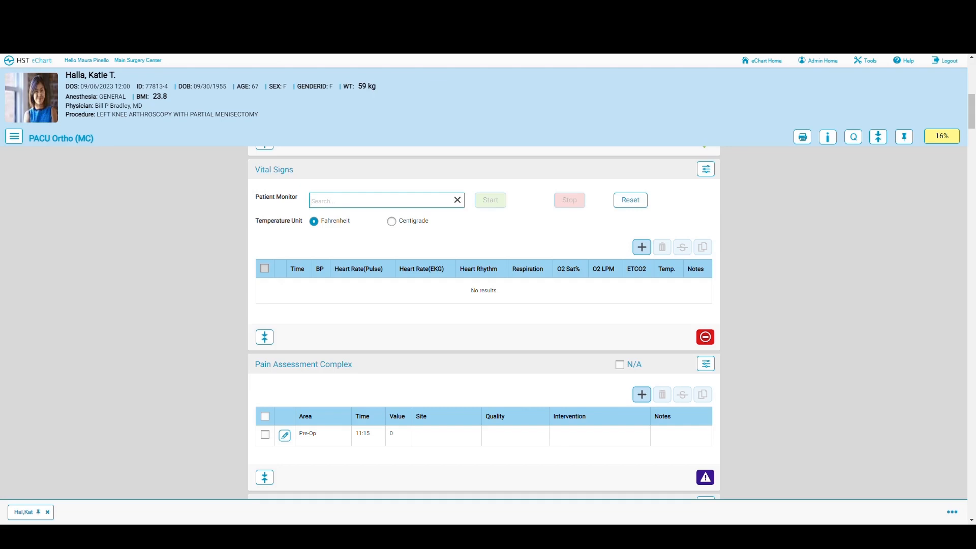
click(506, 226)
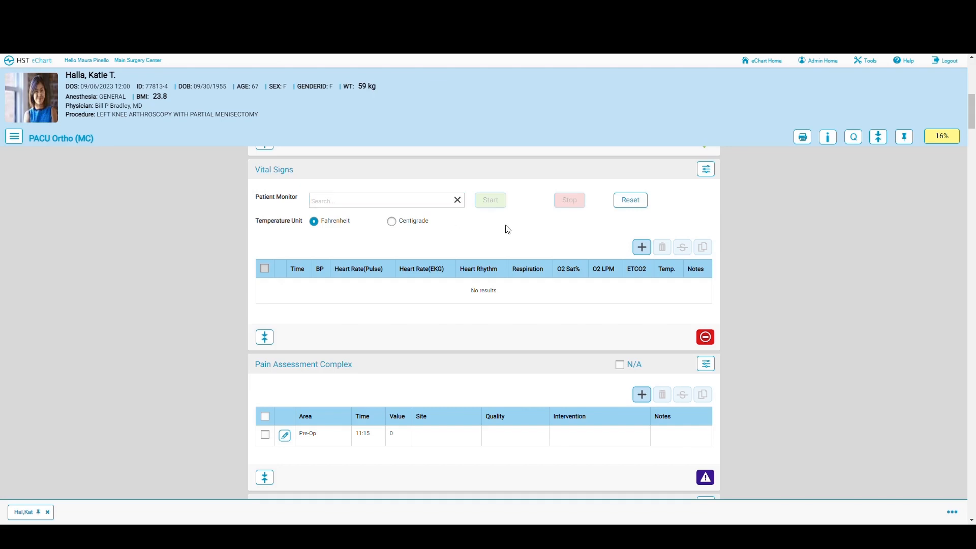
Step: Record 16:12 vitals: BP 122/70, pulse 70, sinus rhythm, respirations 16, SpO2 99, temperature 98.0
click(640, 249)
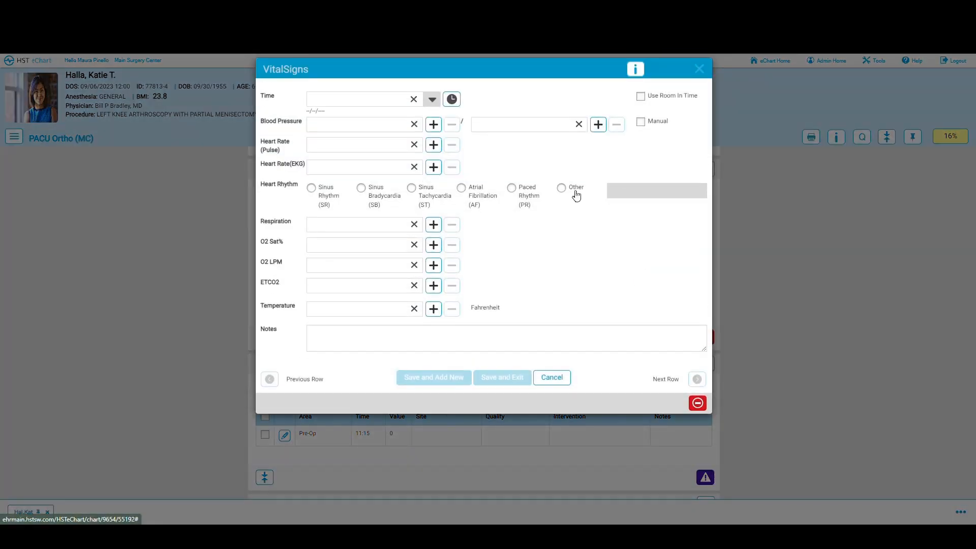
click(641, 96)
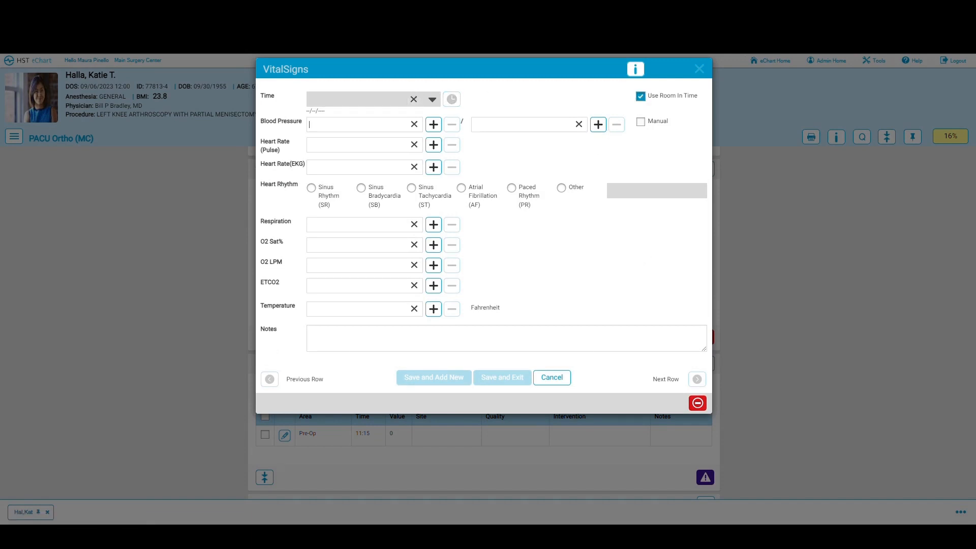
text(122)
text(70)
text(7)
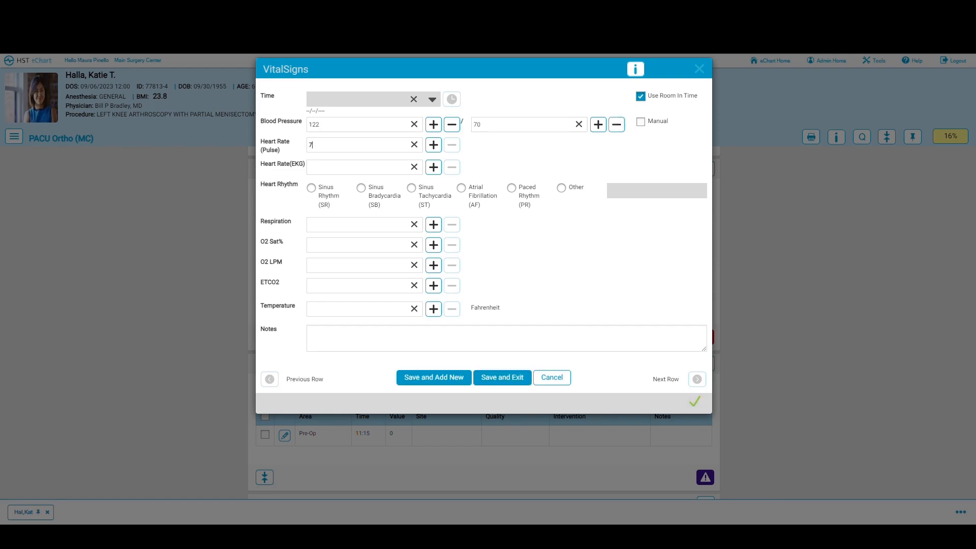
text(0)
click(314, 188)
text(16)
text(99)
text(6)
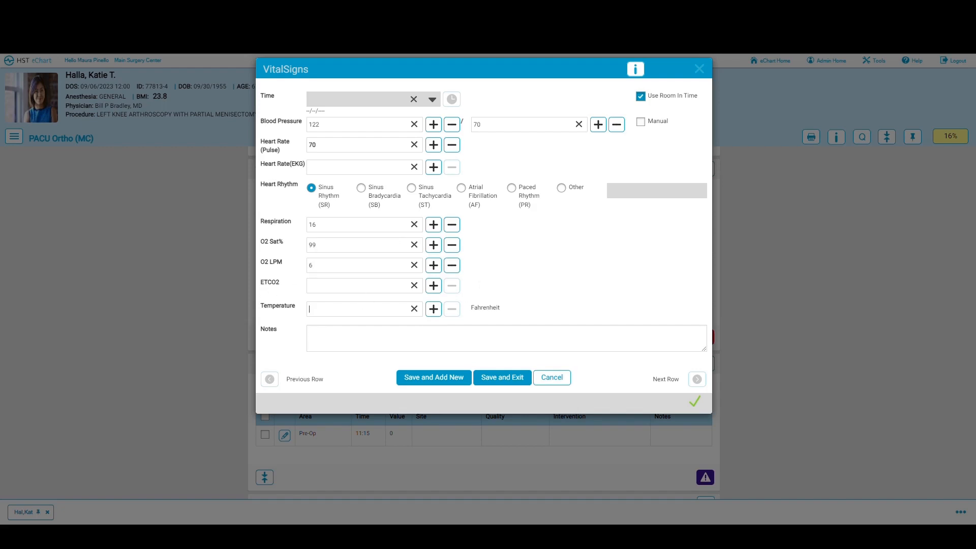
text(98)
click(496, 377)
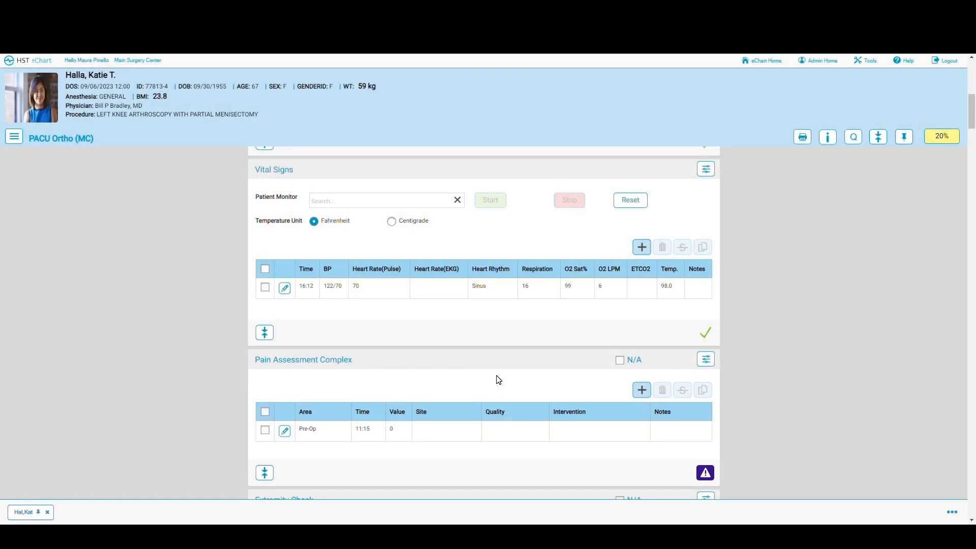
scroll(497, 380, down, 2)
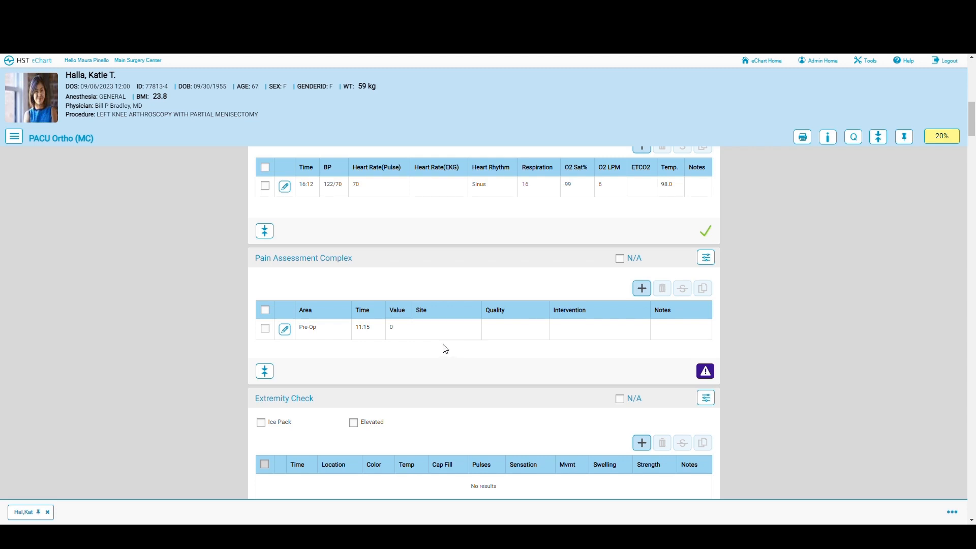
scroll(446, 349, down, 1)
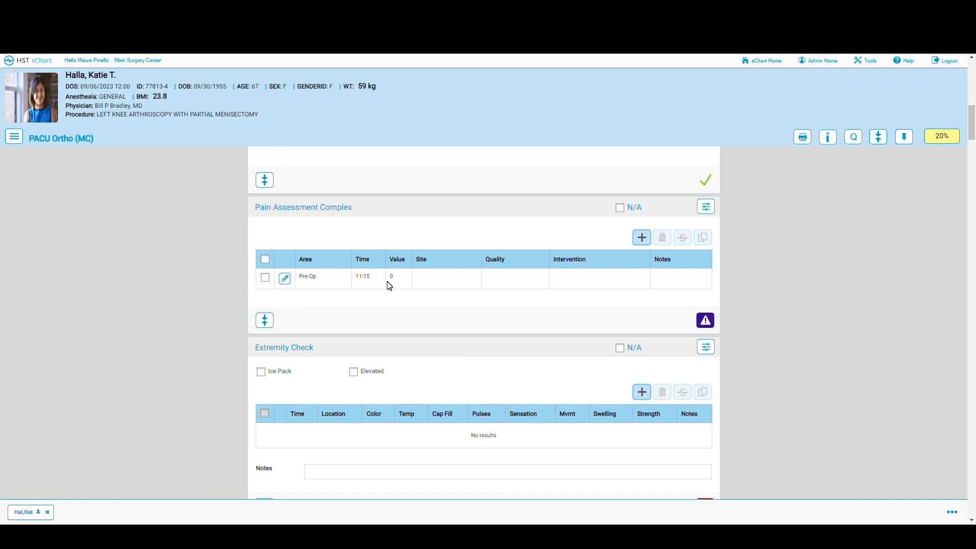
Step: Add a 16:12 PACU pain assessment recording the patient as Asleep/Resting
click(642, 238)
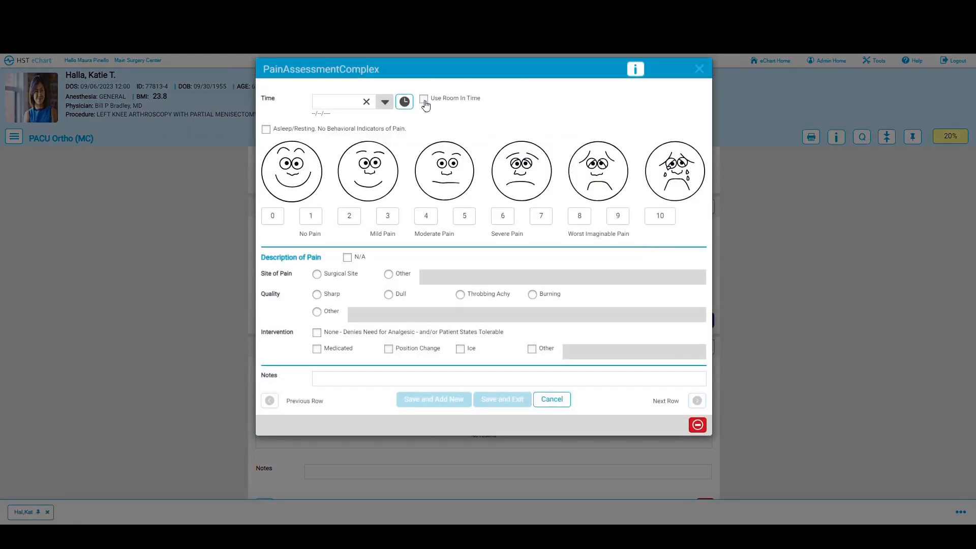
click(425, 102)
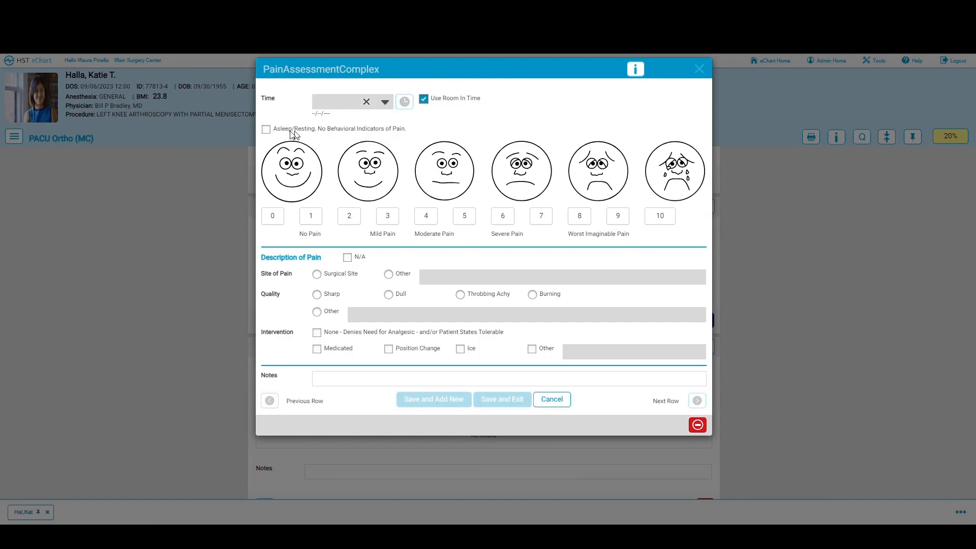
click(267, 130)
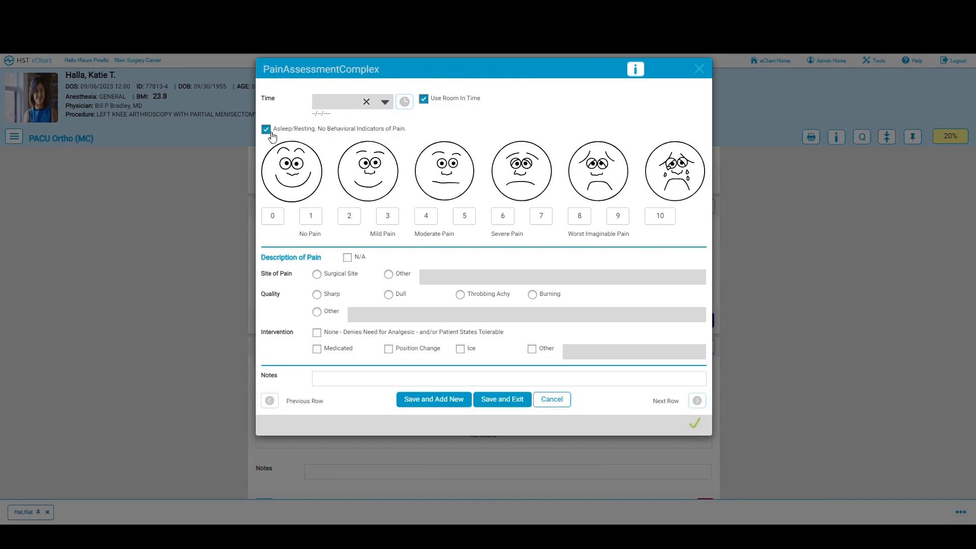
click(498, 399)
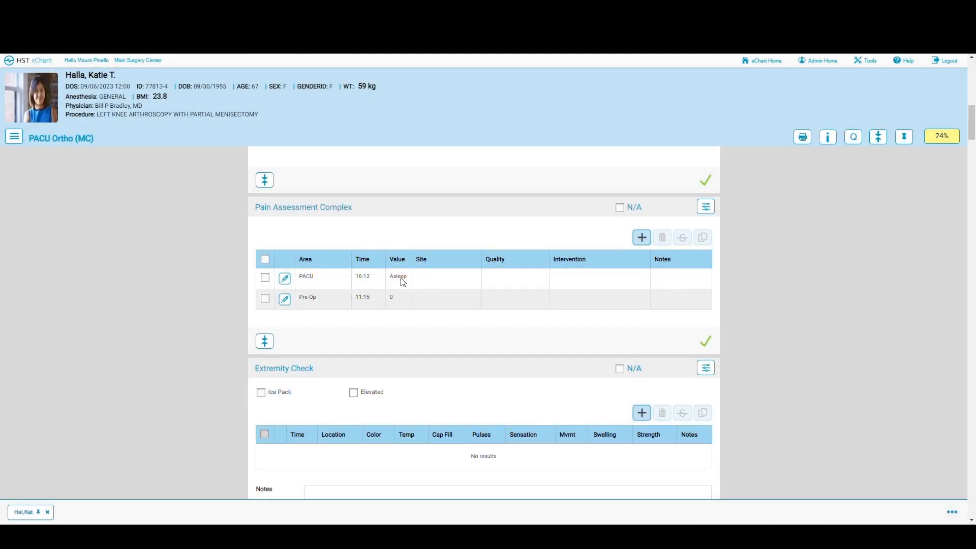
scroll(481, 308, down, 3)
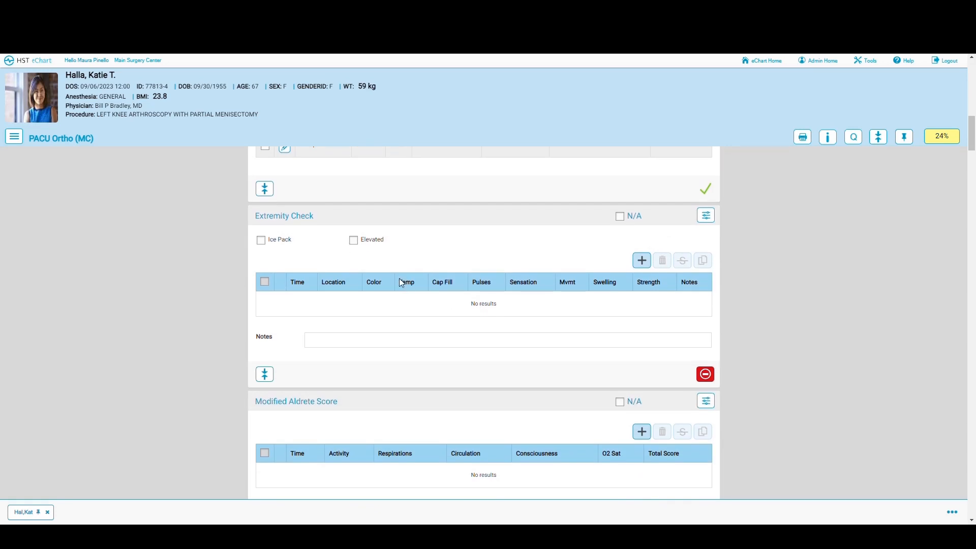
Step: Mark Ice Pack and Elevated, and start a 16:12 extremity check for the left lower extremity
click(262, 242)
click(352, 242)
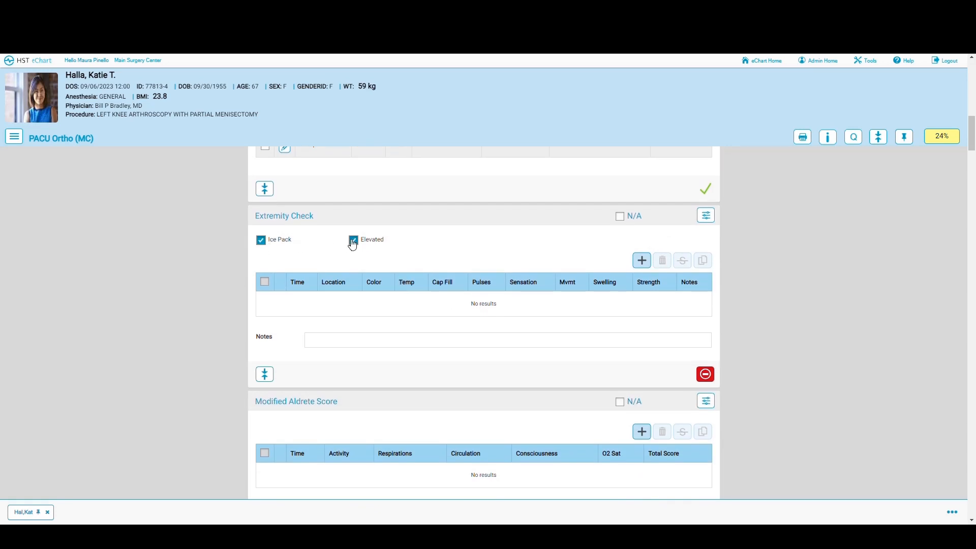
click(641, 261)
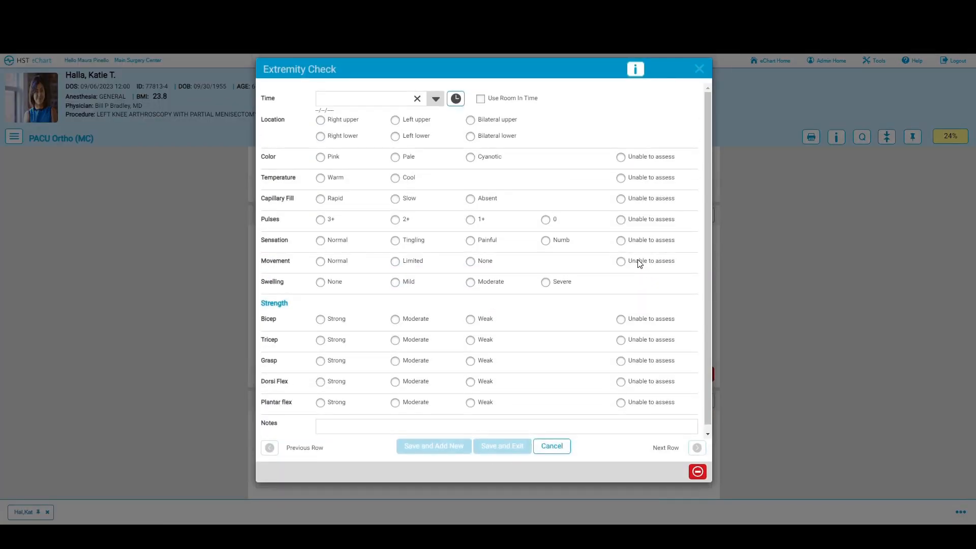
click(480, 99)
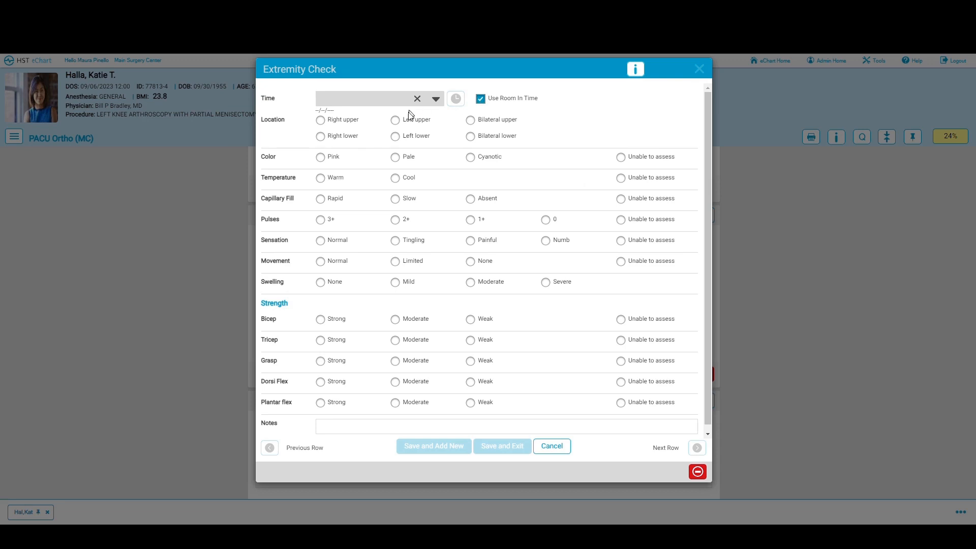
click(395, 136)
Step: Record the extremity as pink, cool, slow fill, 2+ pulses, tingling, limited movement, mild swelling
click(321, 157)
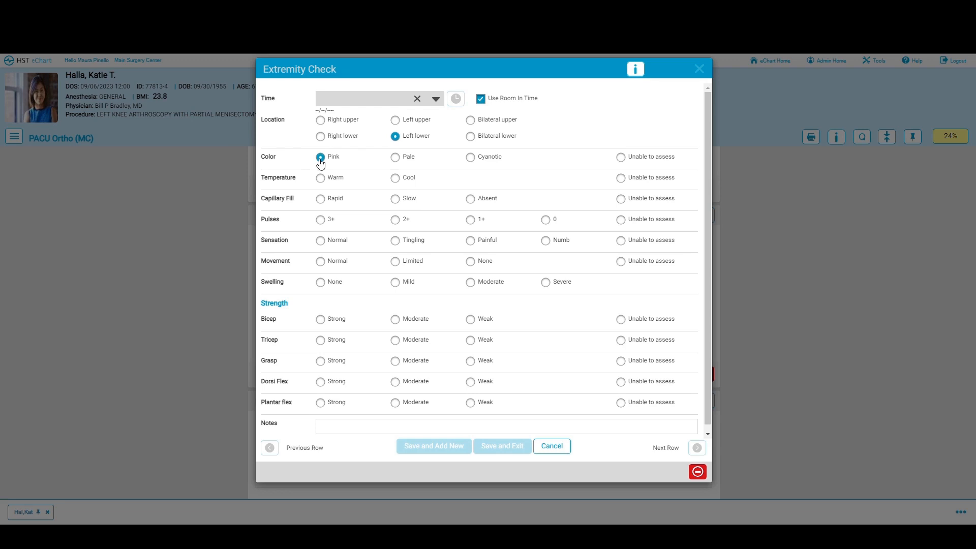
click(395, 179)
click(396, 199)
click(395, 221)
click(396, 242)
click(395, 262)
click(395, 284)
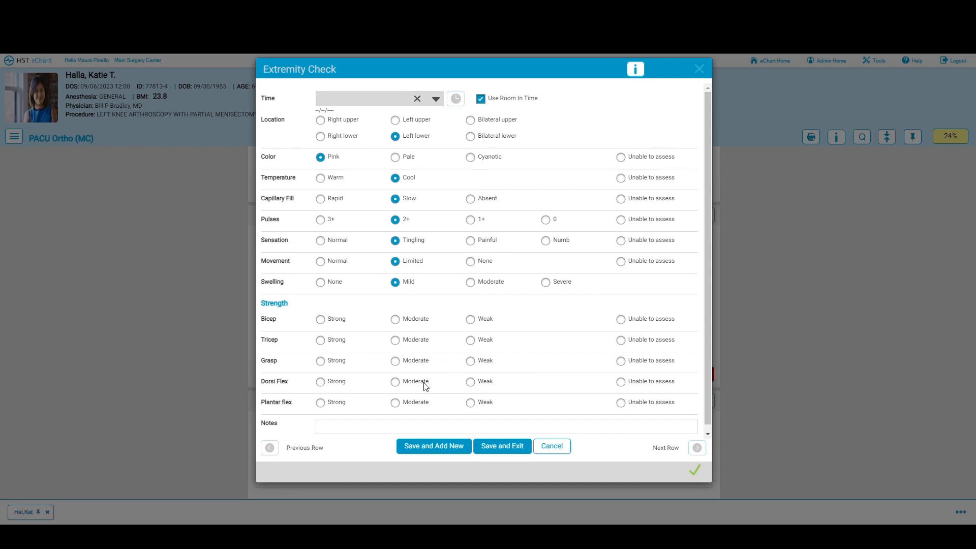
scroll(426, 382, down, 1)
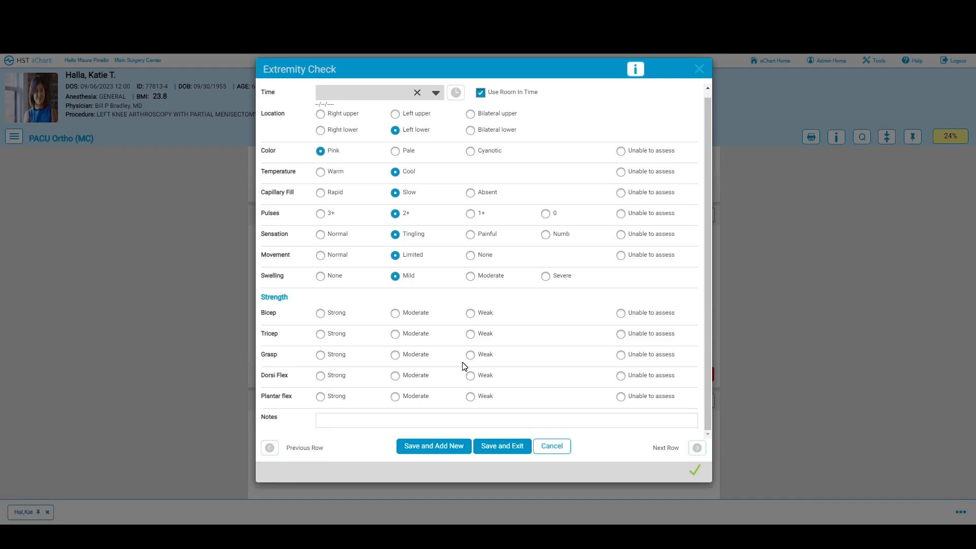
click(503, 449)
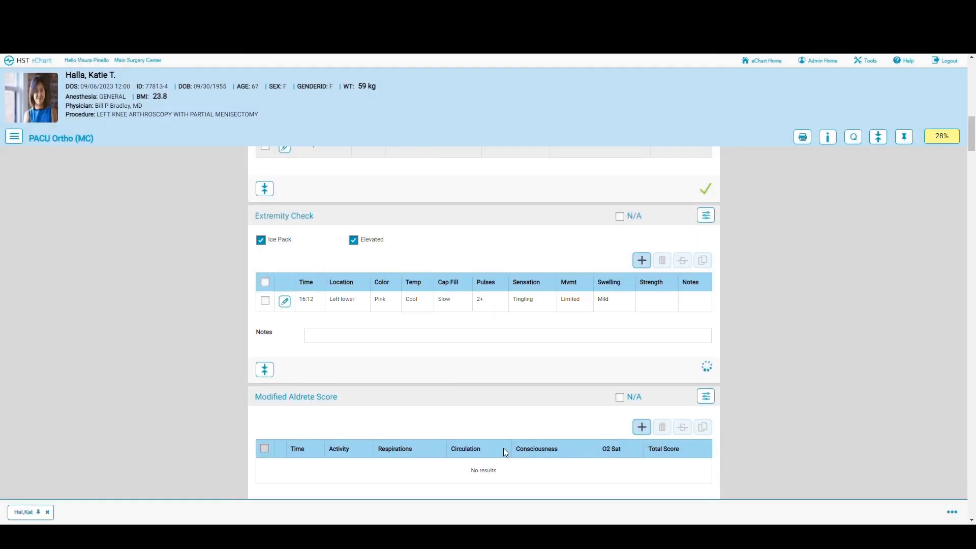
Step: Add a 16:17 Modified Aldrete Score from latest values, consciousness 'Arousable on calling', totalling 7
scroll(459, 380, down, 3)
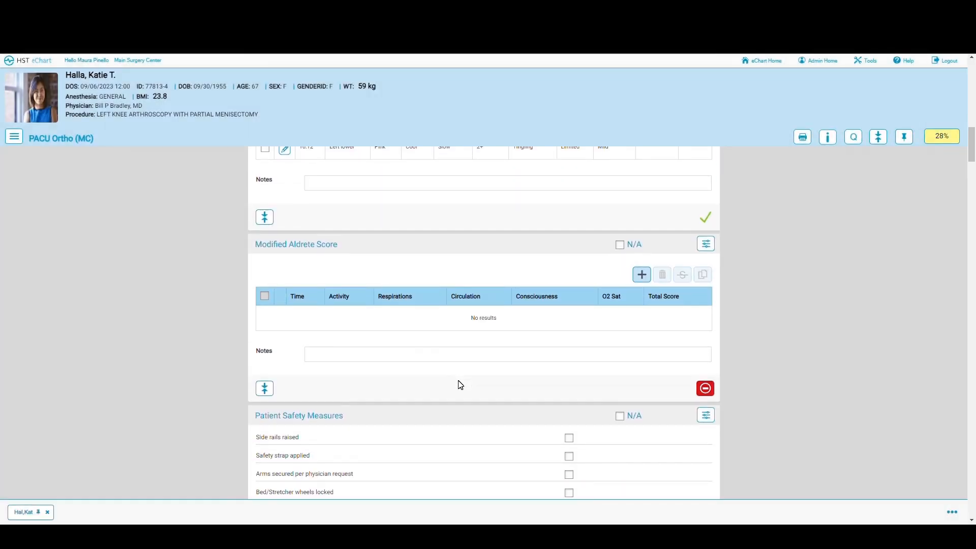
click(641, 274)
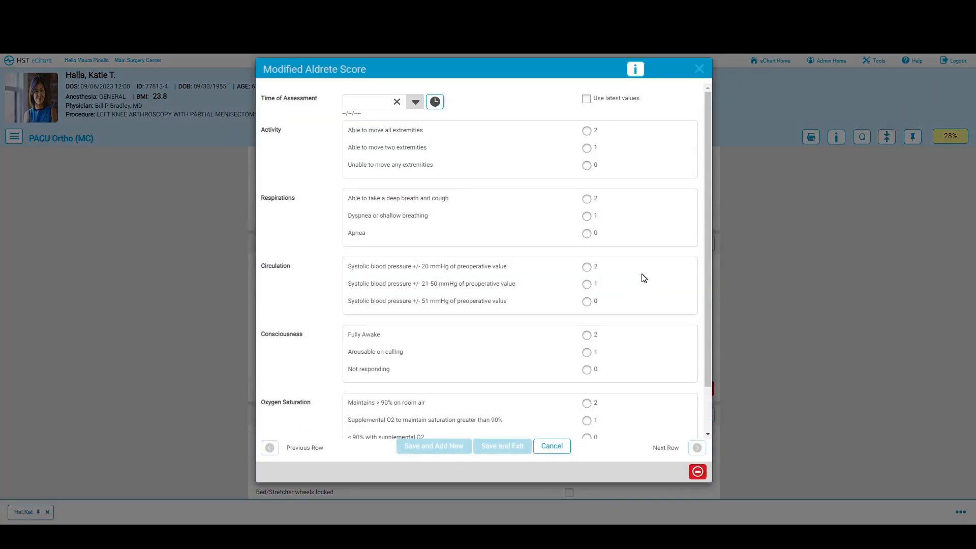
click(436, 102)
click(586, 99)
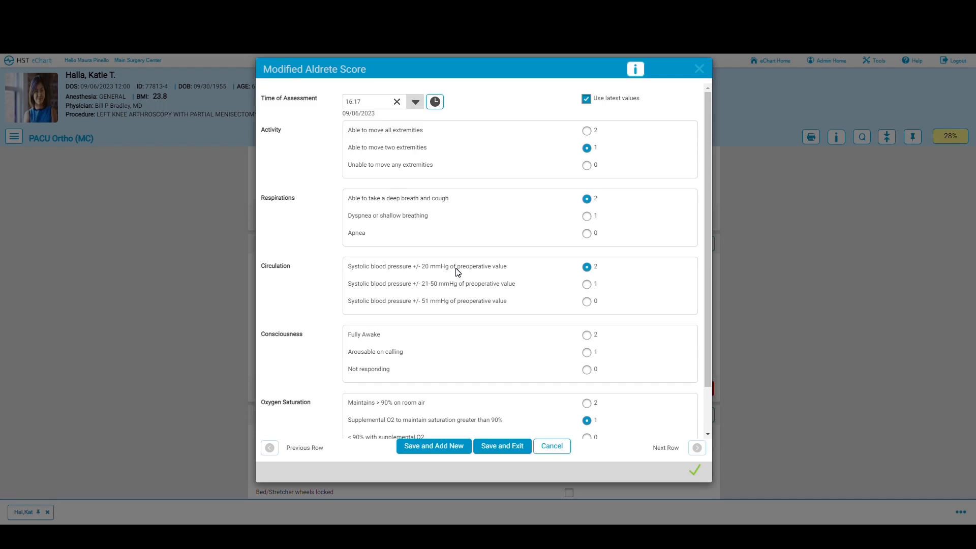
scroll(458, 272, down, 1)
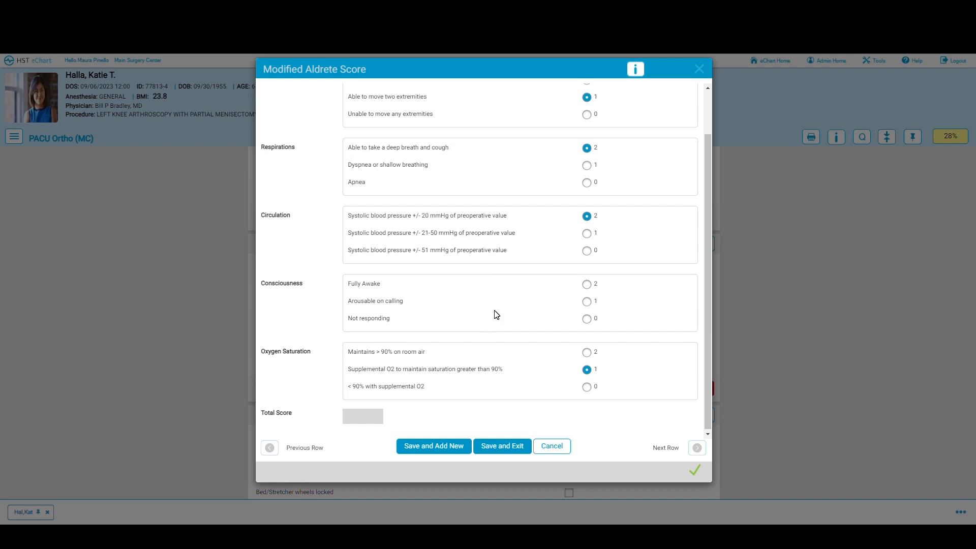
click(586, 300)
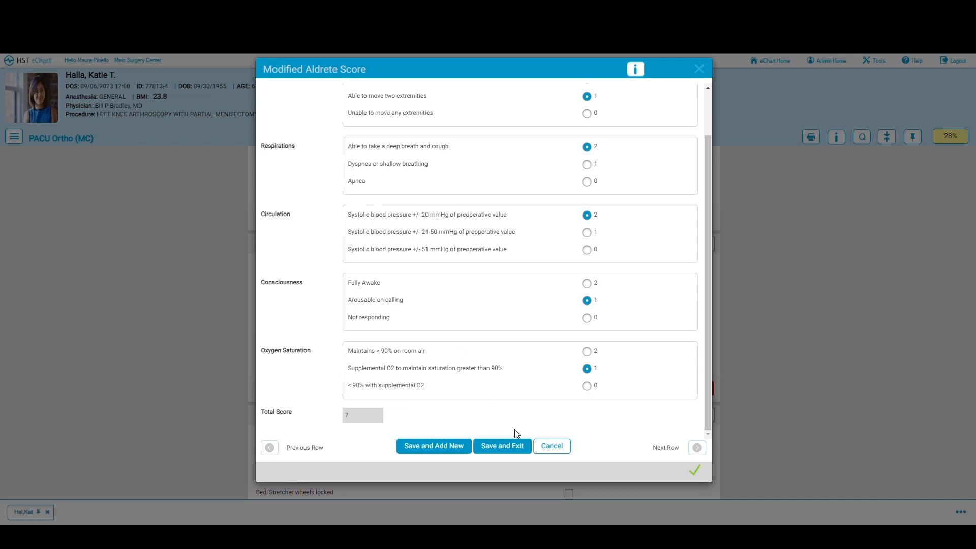
click(512, 451)
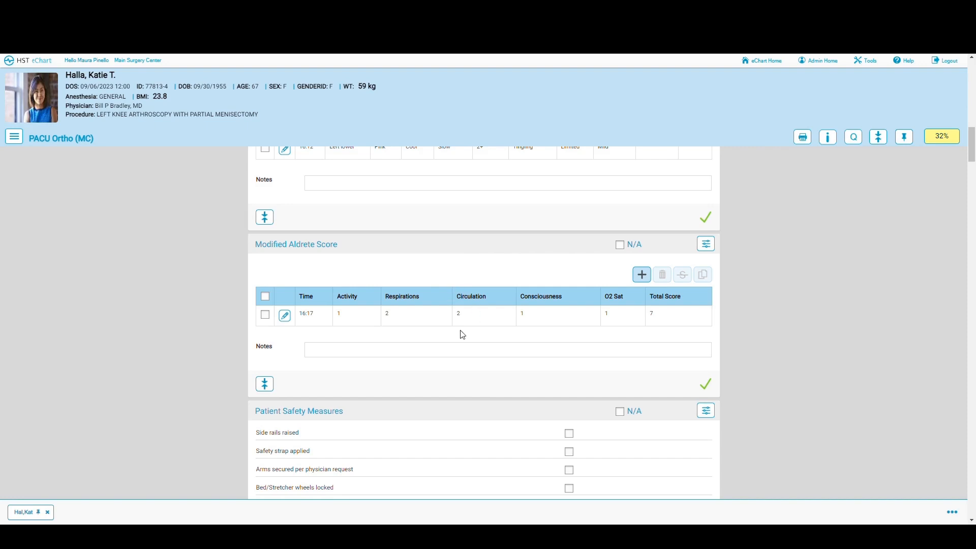
click(265, 315)
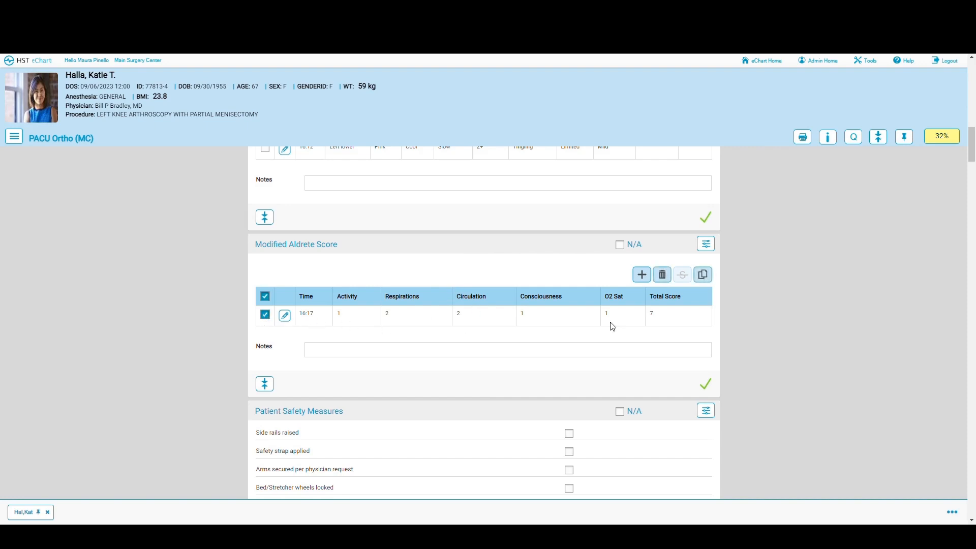
click(265, 314)
scroll(420, 327, down, 1)
scroll(420, 327, down, 2)
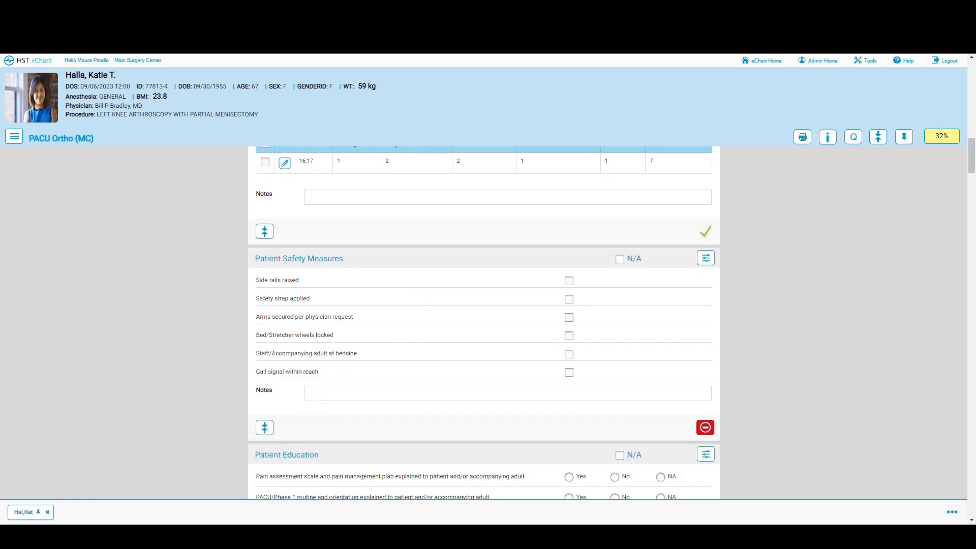
scroll(499, 352, down, 1)
scroll(502, 354, down, 2)
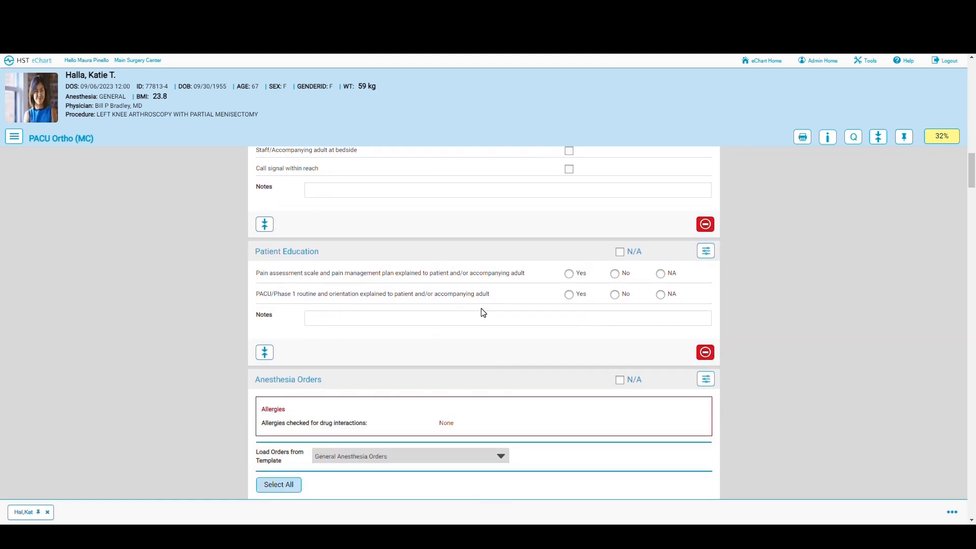
scroll(483, 312, down, 2)
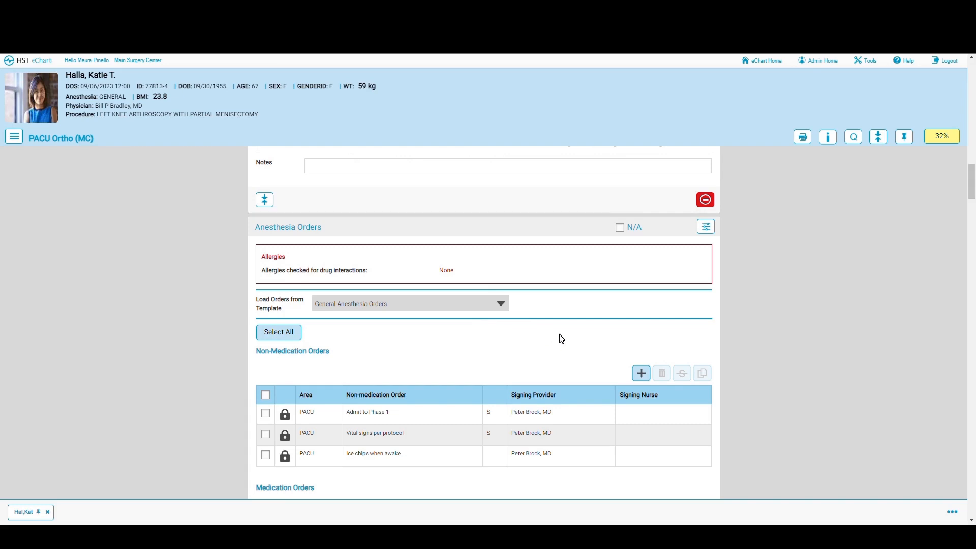
scroll(562, 339, down, 1)
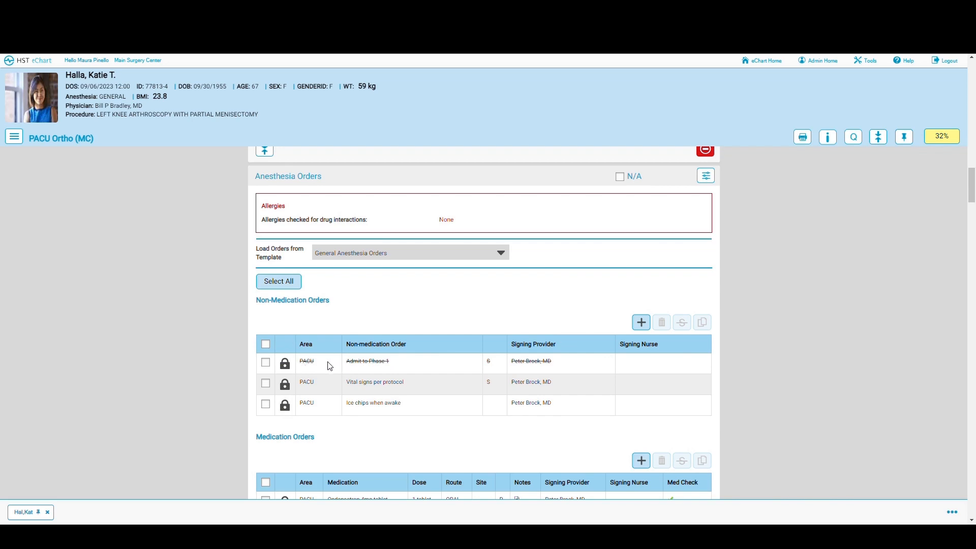
Step: Copy Admit to Phase 1 as a verbal order received by the current nurse at 16:19, with the ordering physician as provider
click(266, 364)
click(703, 323)
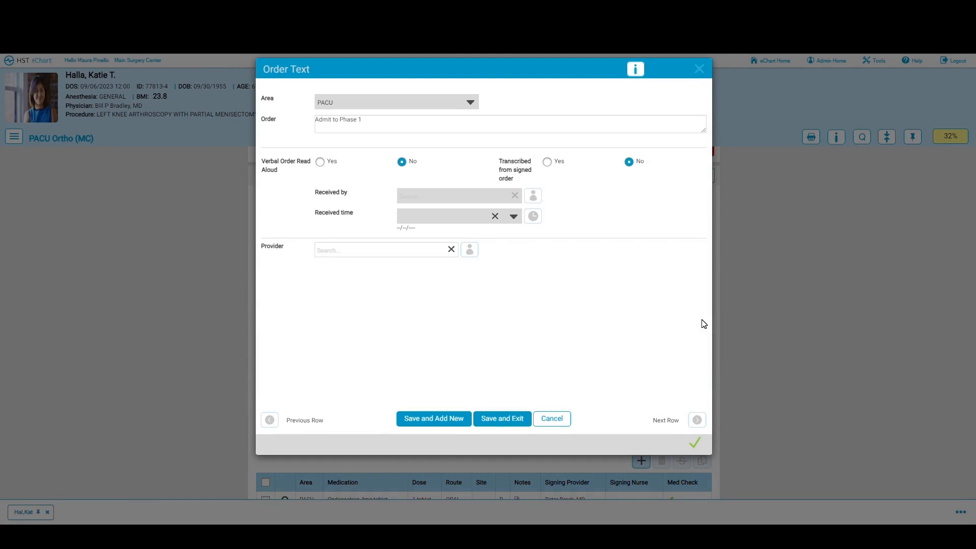
click(319, 163)
click(533, 196)
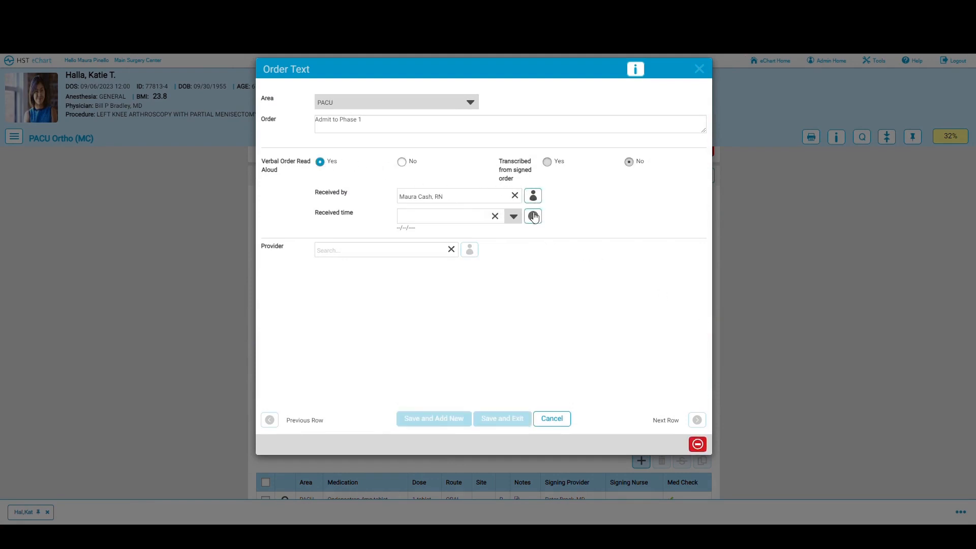
click(533, 216)
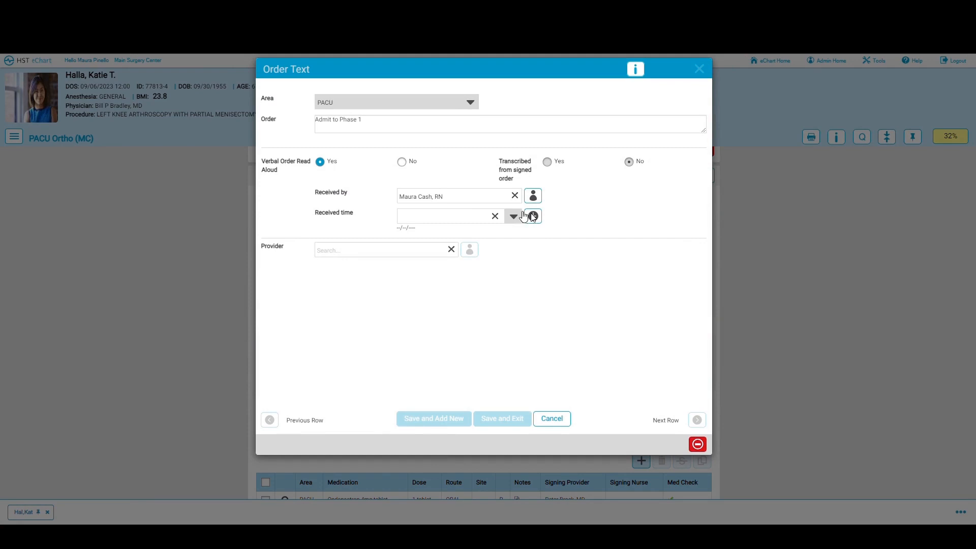
click(374, 249)
text(brock)
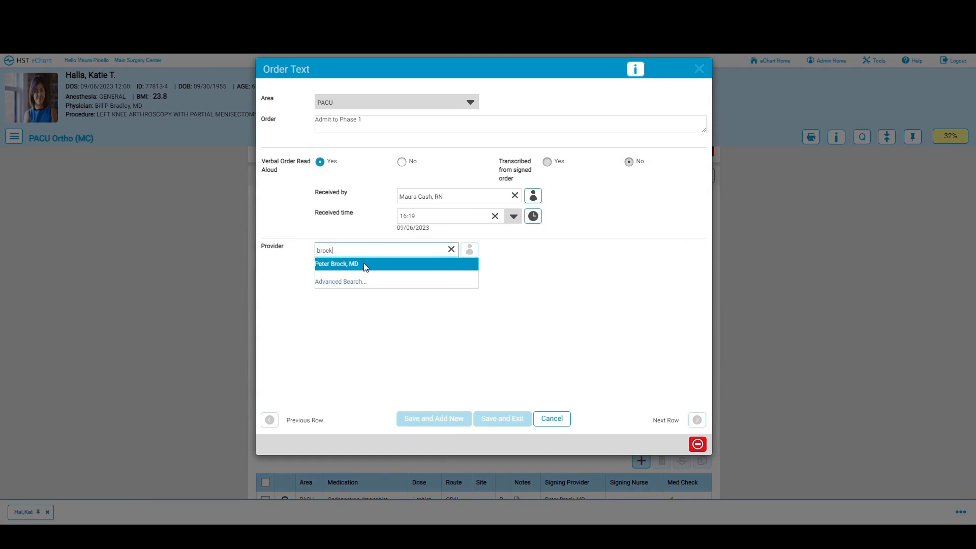
click(365, 263)
click(497, 420)
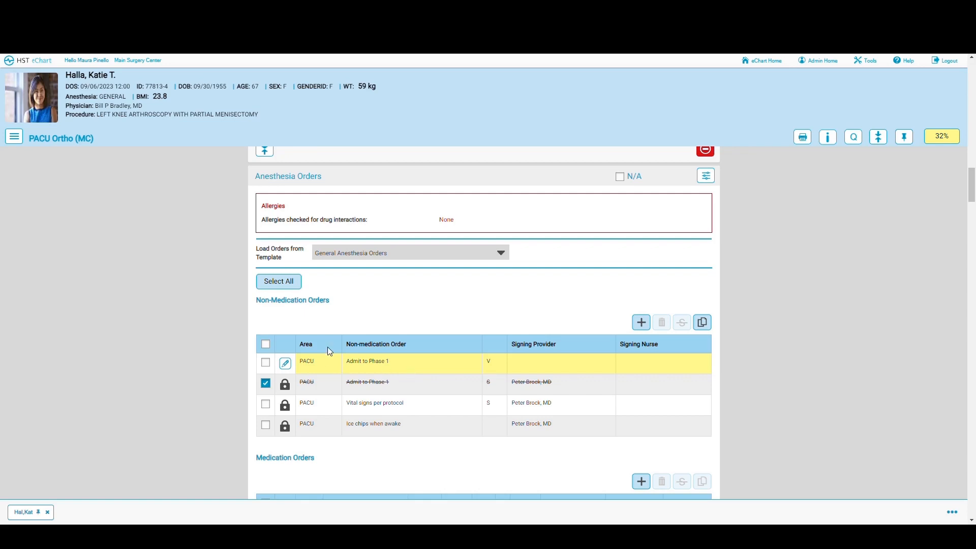
Step: Deselect the struck-through Admit order, then select and sign all anesthesia orders as the nurse
click(266, 383)
scroll(397, 423, down, 3)
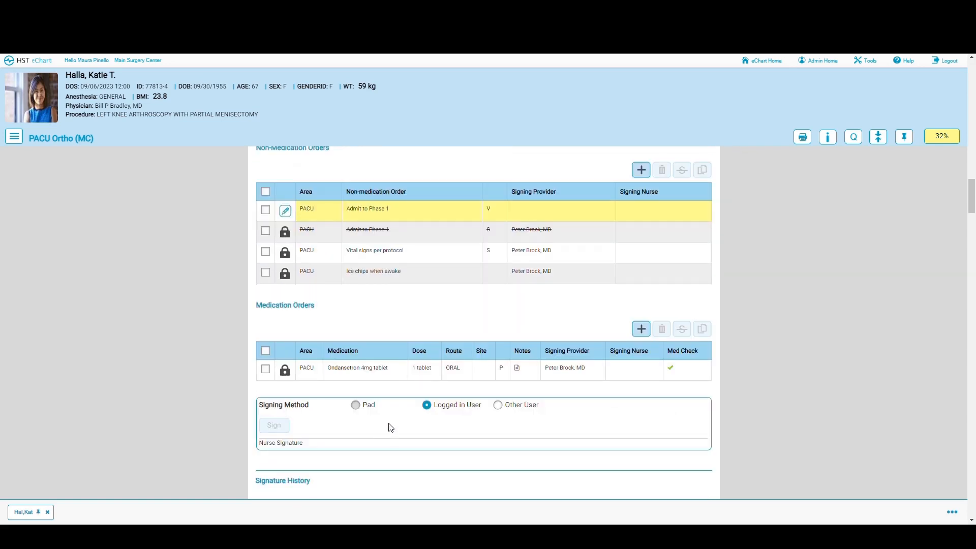
scroll(402, 351, up, 1)
scroll(401, 354, up, 1)
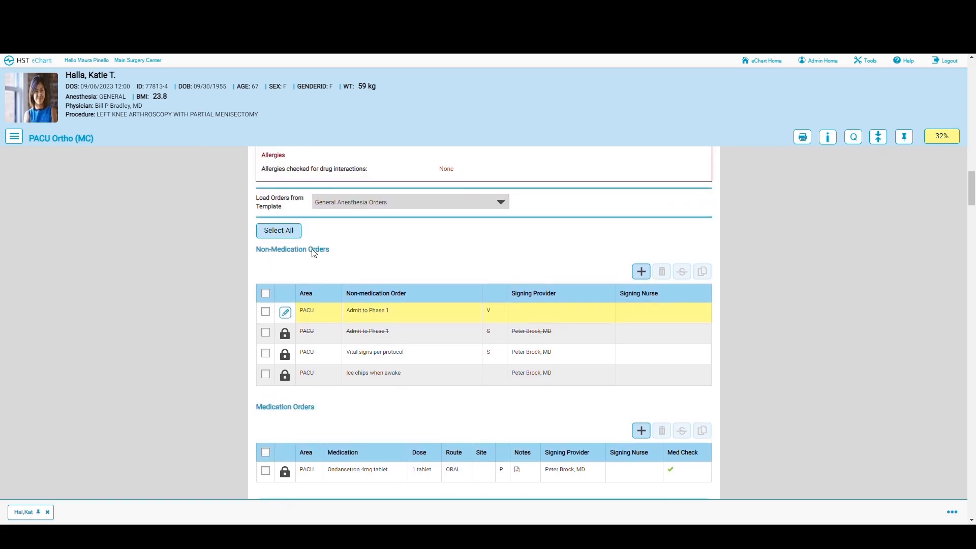
click(278, 230)
scroll(452, 309, down, 4)
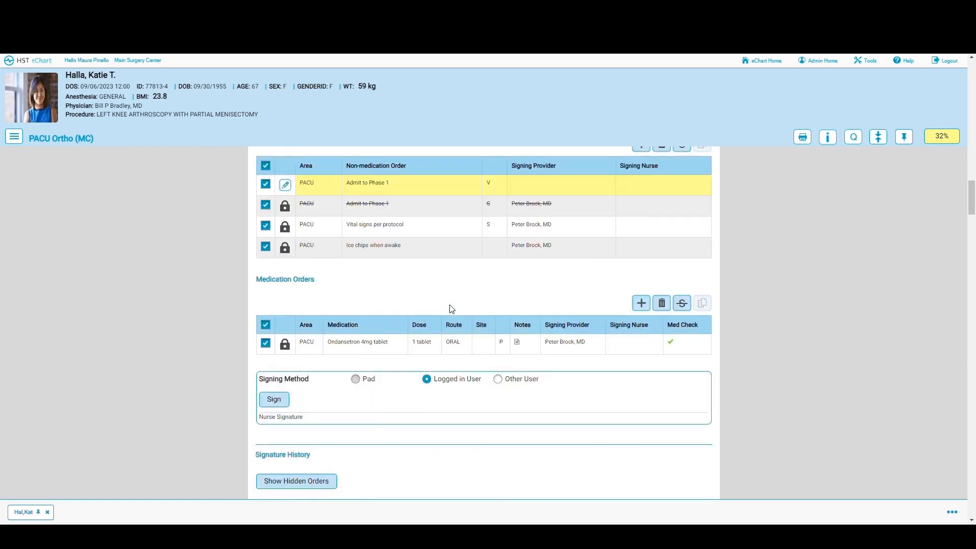
click(275, 324)
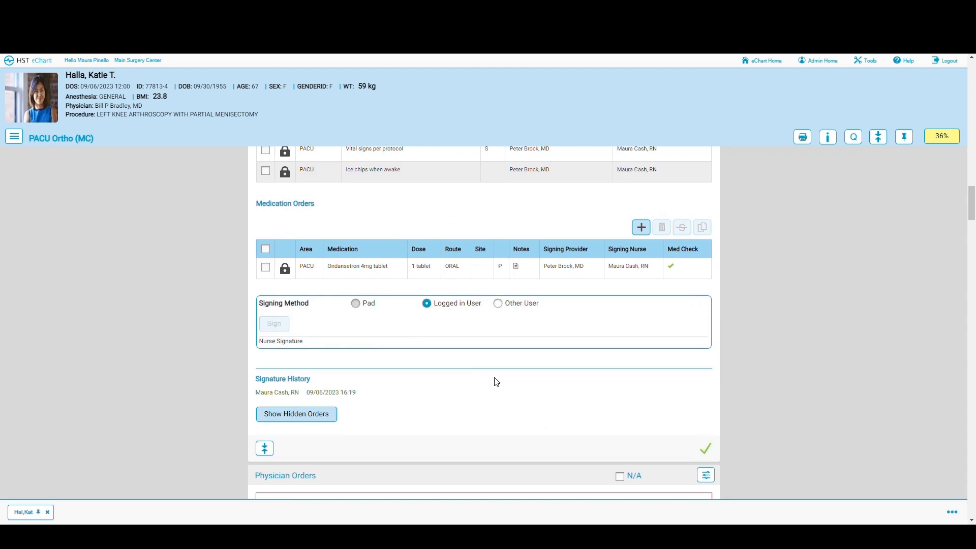
Step: Show the hidden unsigned anesthesia orders, then hide them again
click(320, 419)
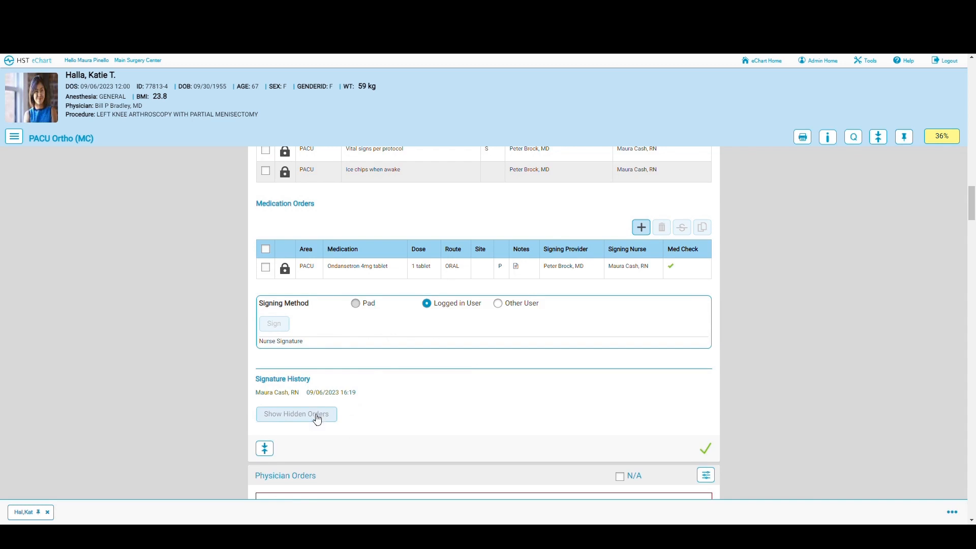
click(316, 419)
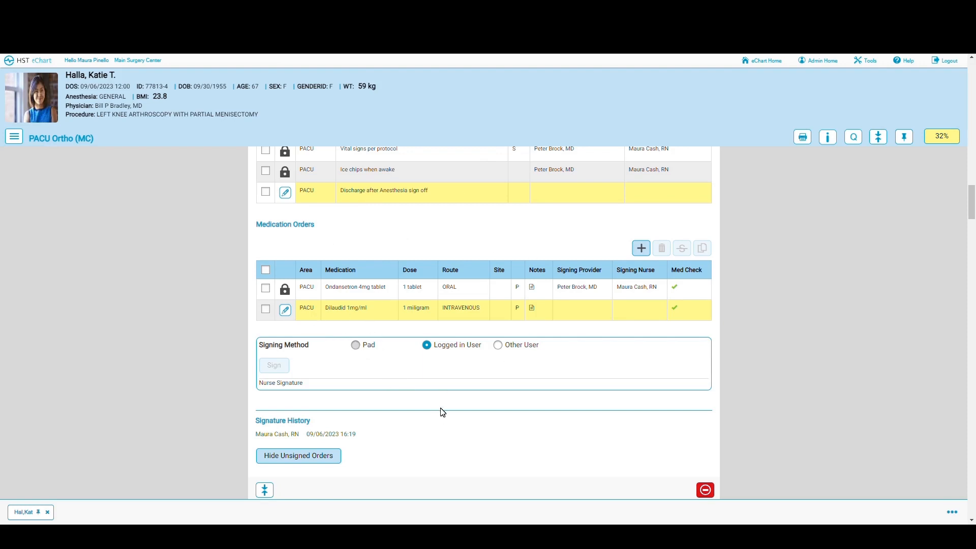
click(307, 455)
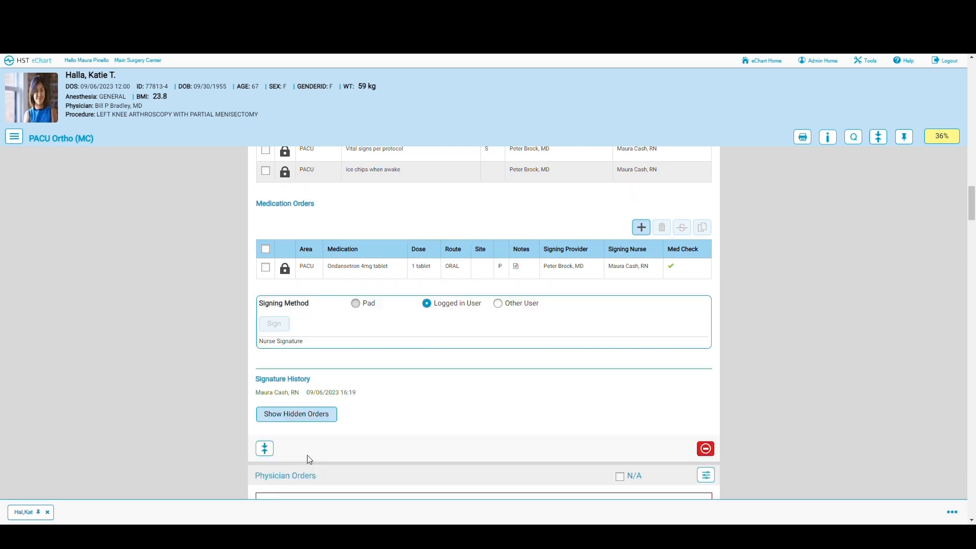
Step: Reveal the hidden unsigned Acetaminophen 325mg Tablet order under Physician Orders
scroll(500, 377, down, 6)
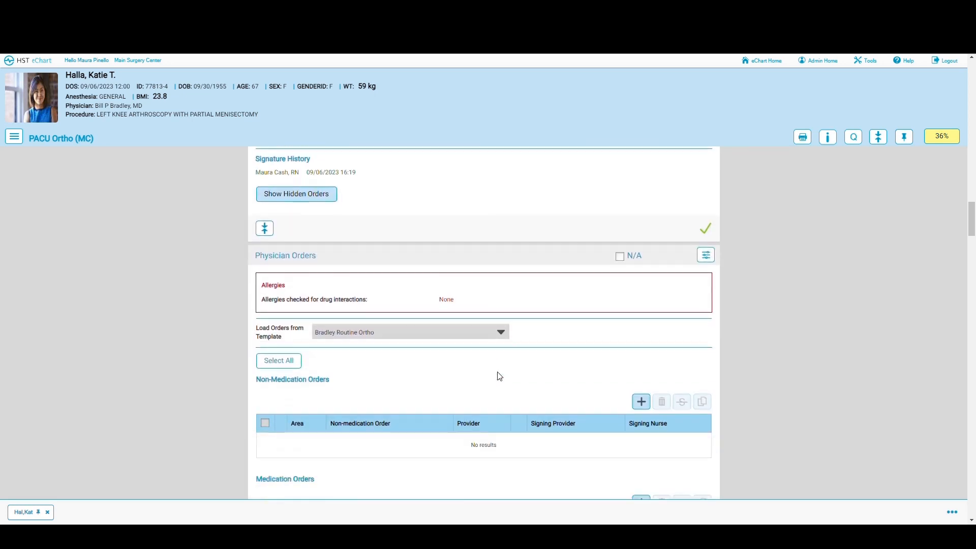
scroll(500, 376, down, 2)
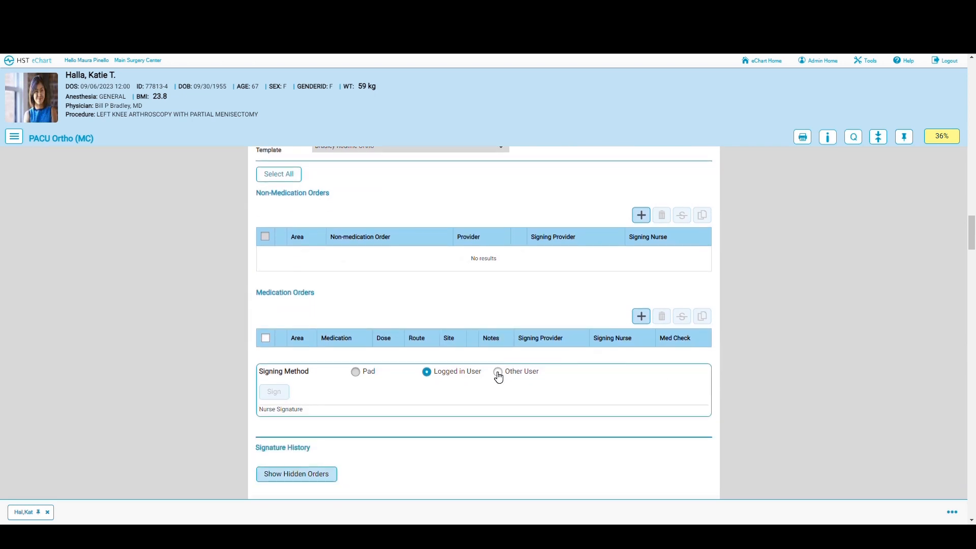
click(299, 475)
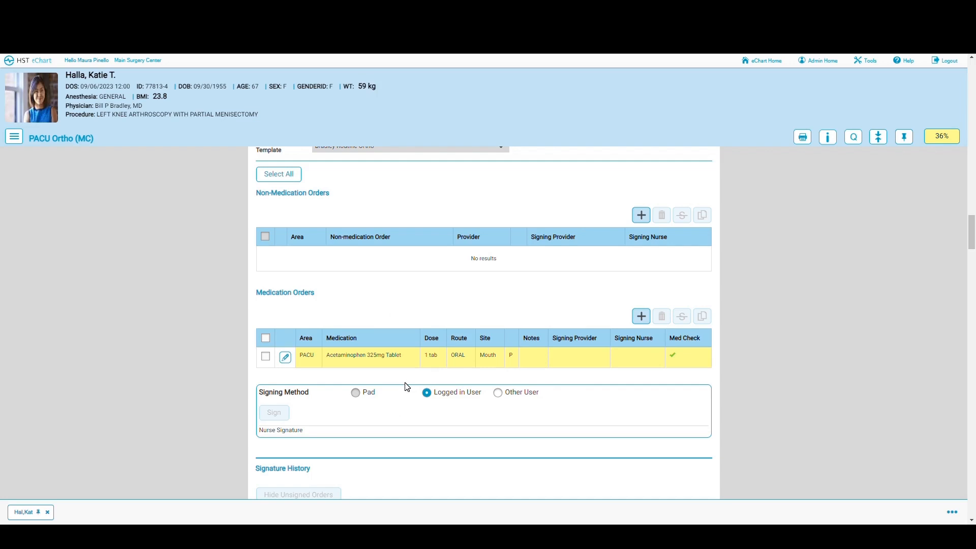
scroll(406, 386, down, 5)
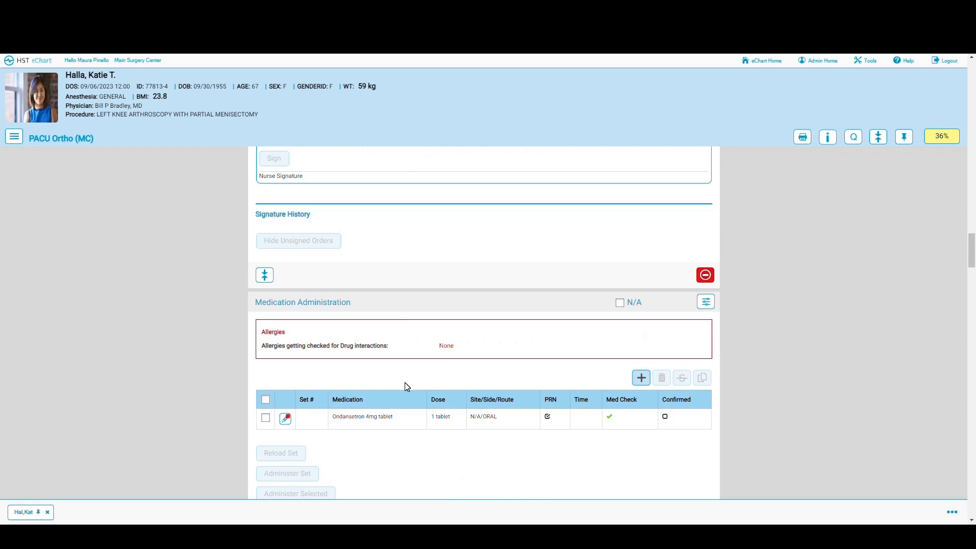
Step: Select the Ondansetron 4mg tablet for administration and open its medication confirmation prompt
scroll(407, 386, down, 1)
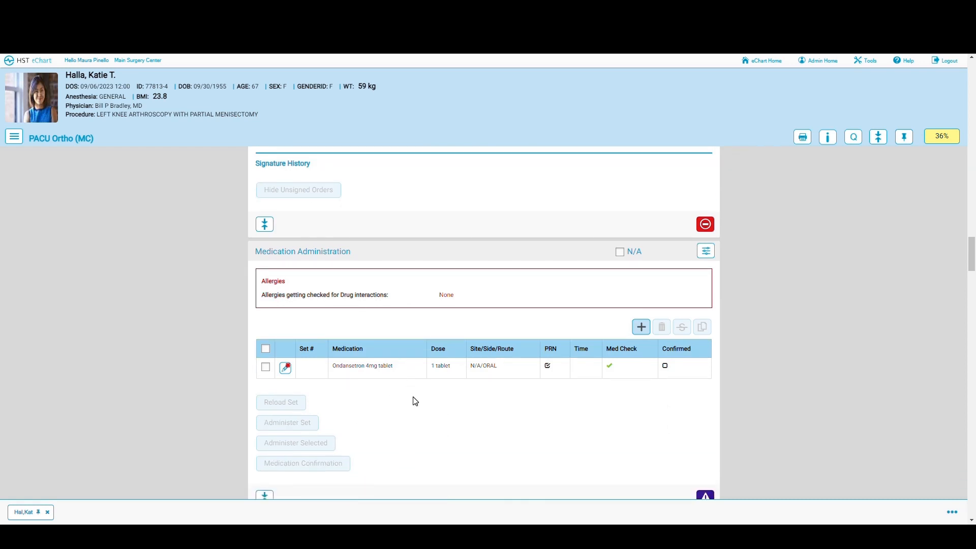
click(266, 368)
click(275, 445)
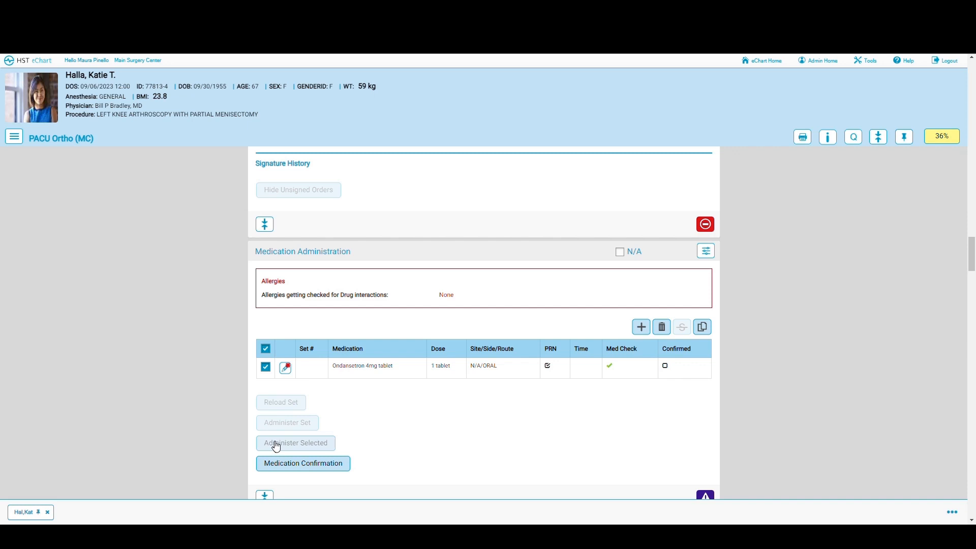
click(300, 465)
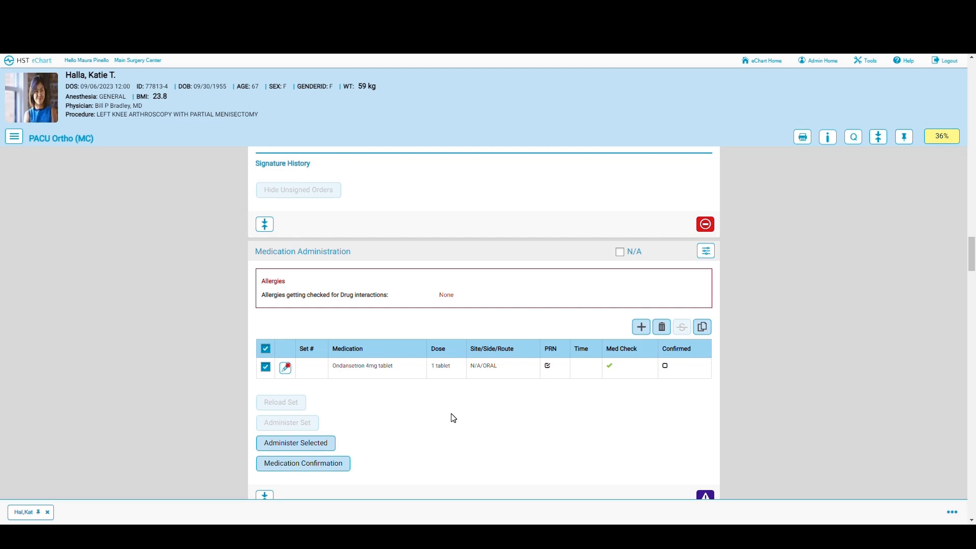
click(308, 463)
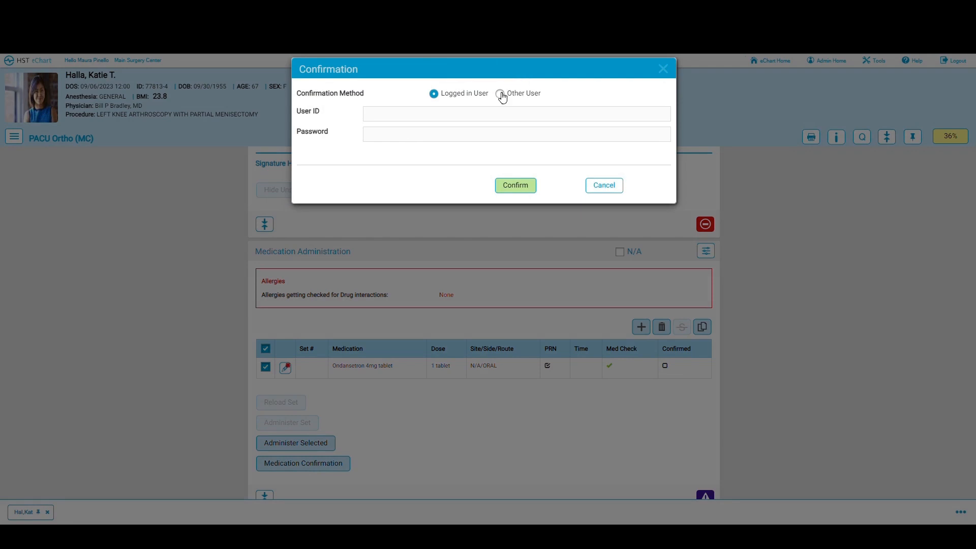
Step: Confirm the Ondansetron 4mg entry as another user by entering that clinician's user ID and password
click(501, 95)
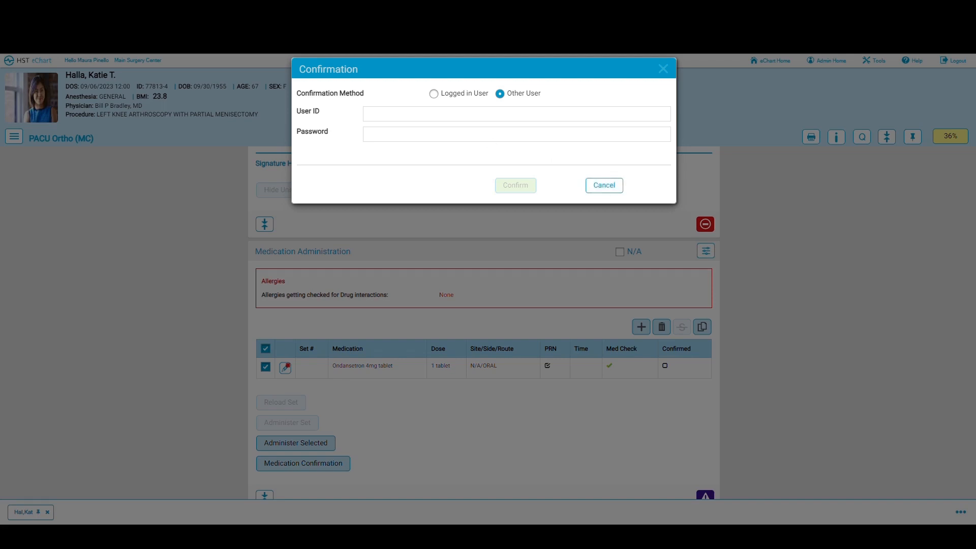
click(516, 113)
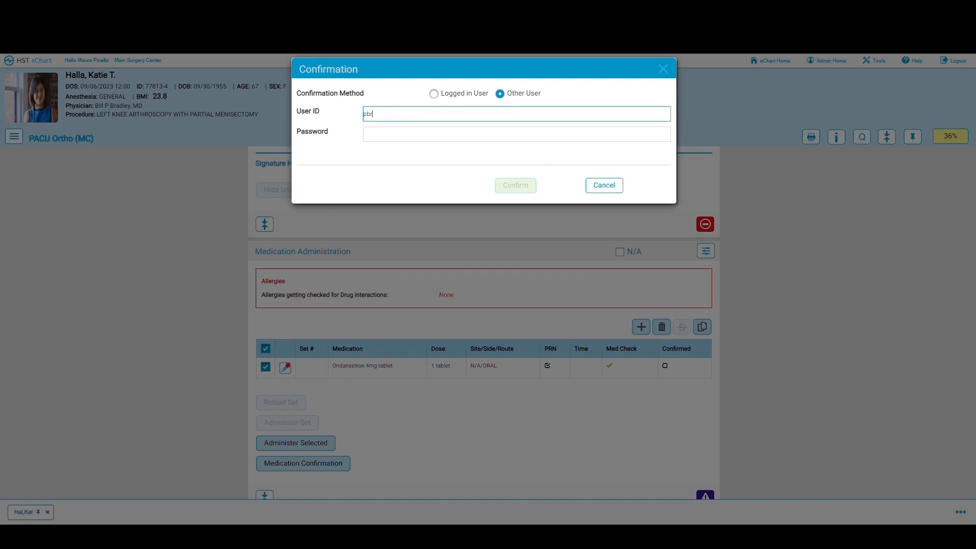
key(Tab)
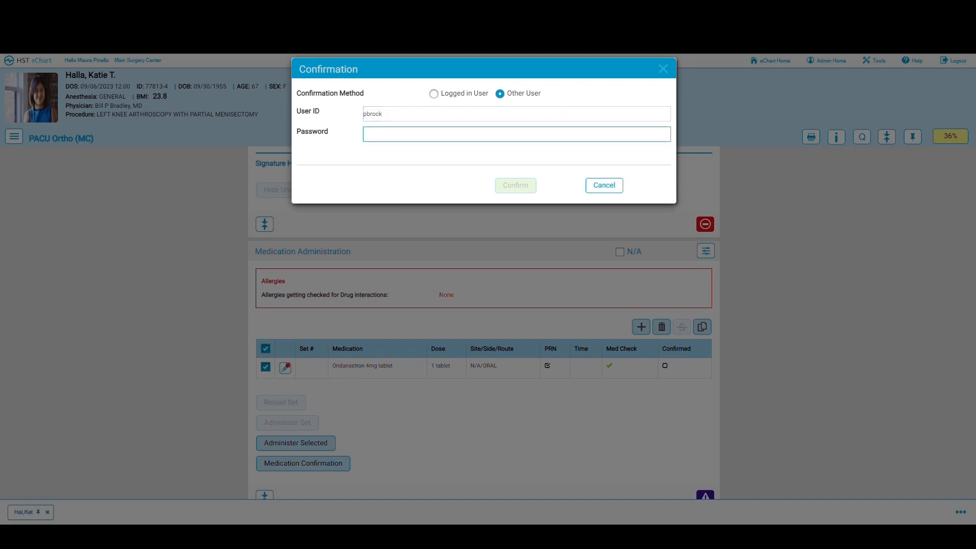
text(*)
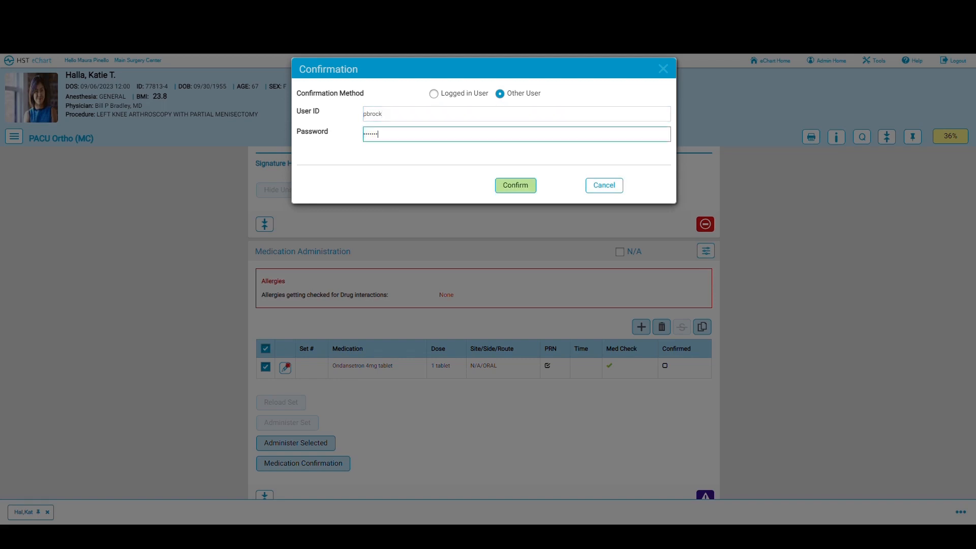
click(501, 186)
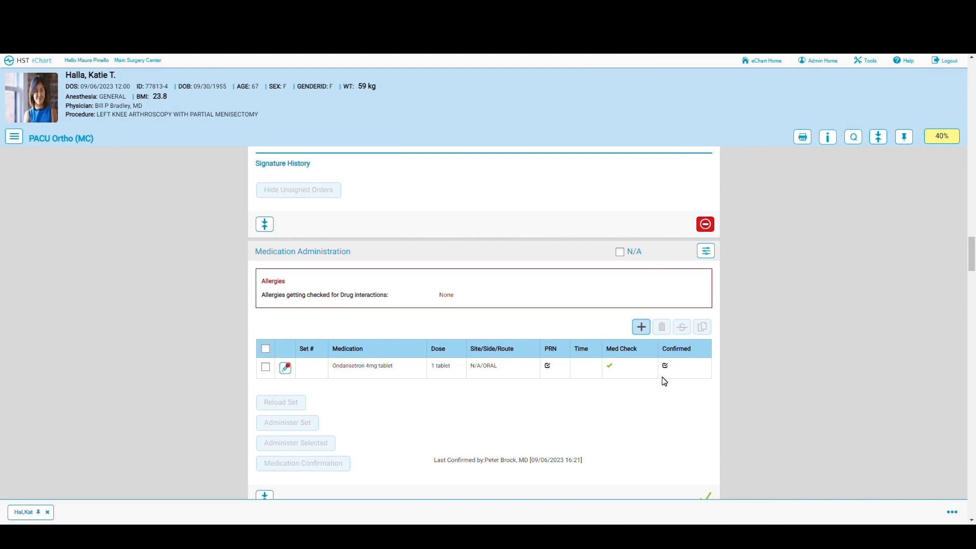
Step: Administer the selected Ondansetron 4mg tablet, recorded at 16:21
click(265, 368)
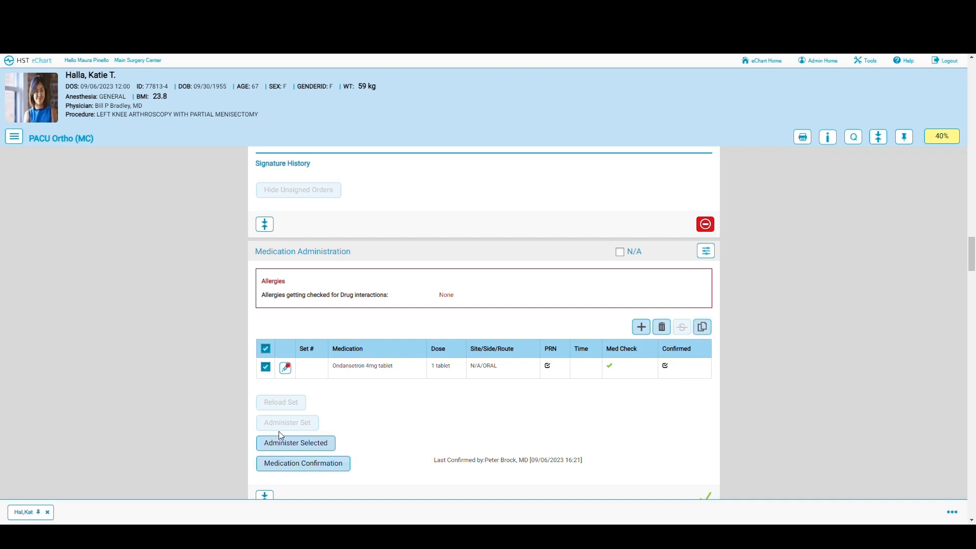
click(282, 444)
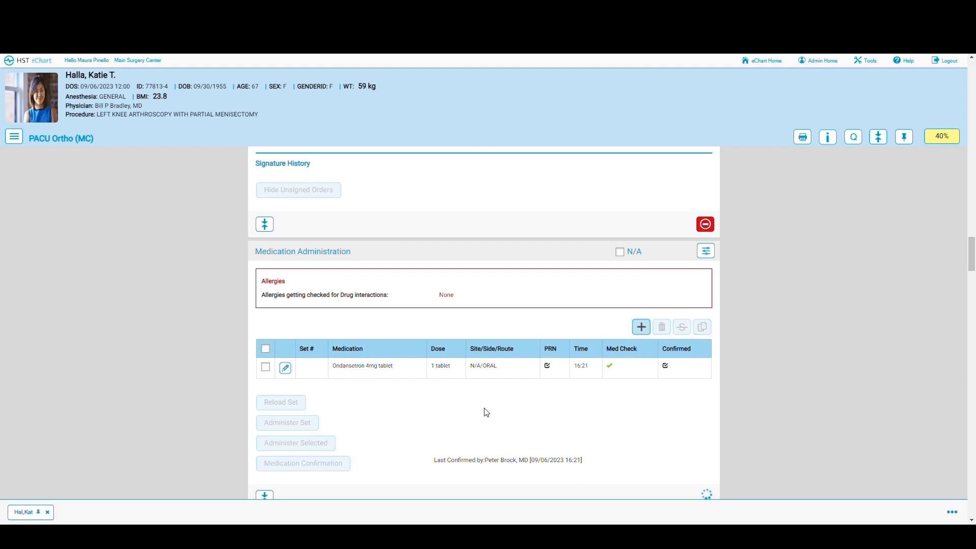
scroll(486, 412, down, 2)
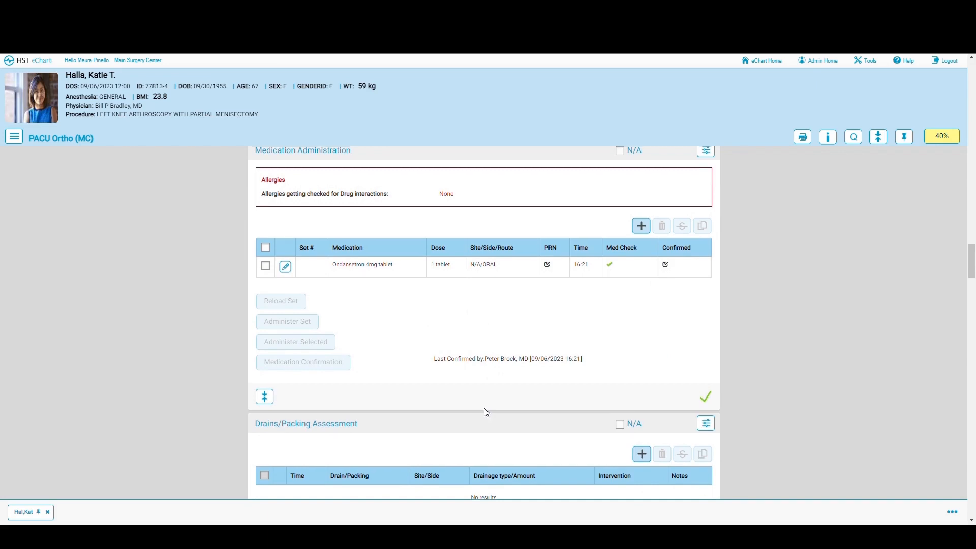
scroll(487, 413, up, 1)
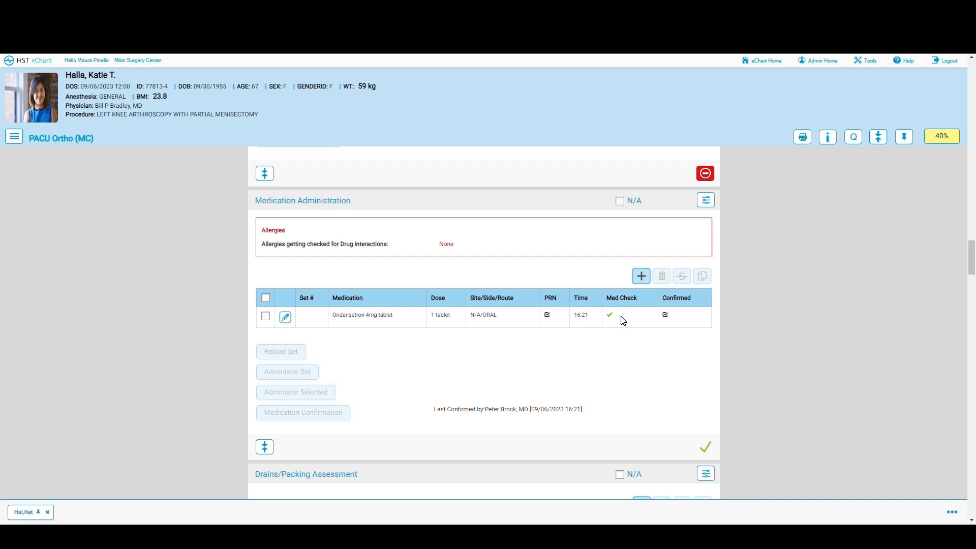
scroll(594, 350, down, 2)
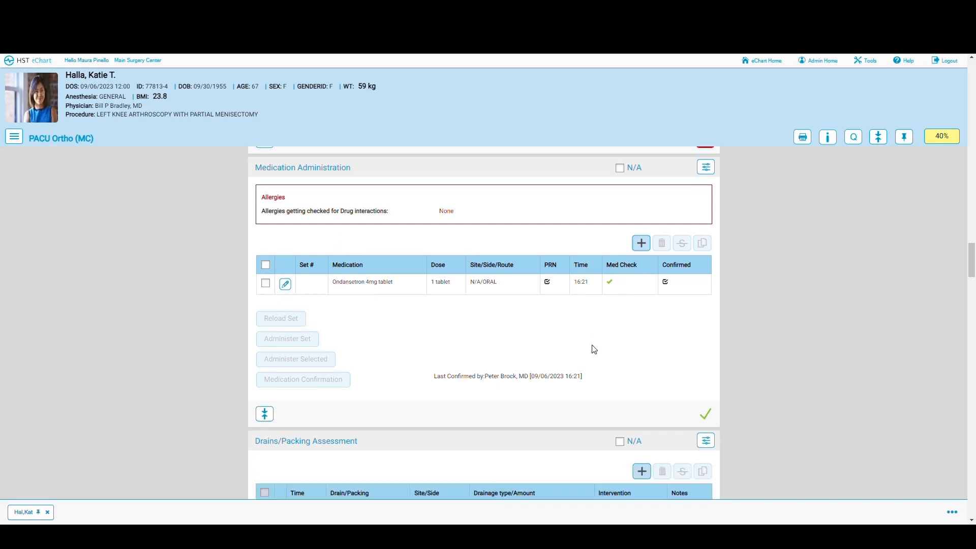
scroll(593, 347, down, 2)
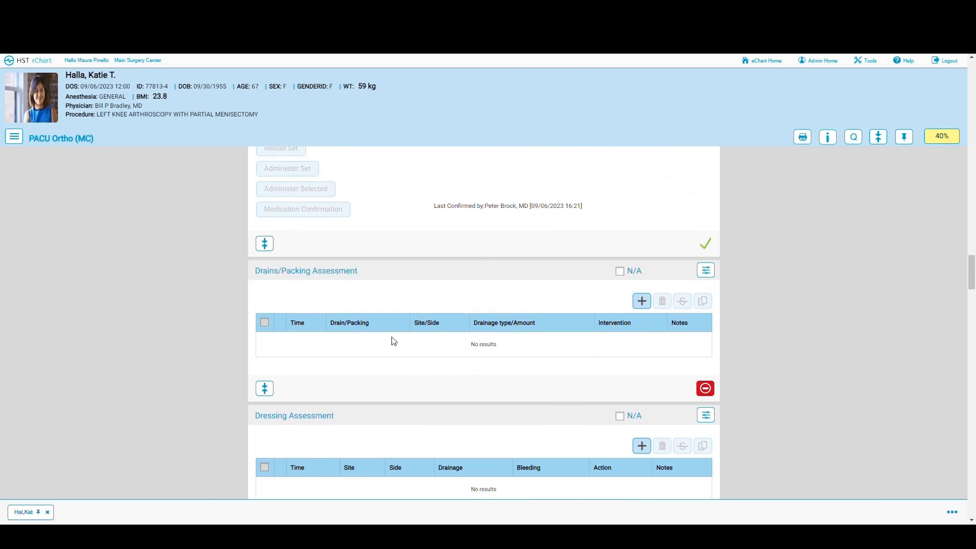
scroll(440, 336, down, 2)
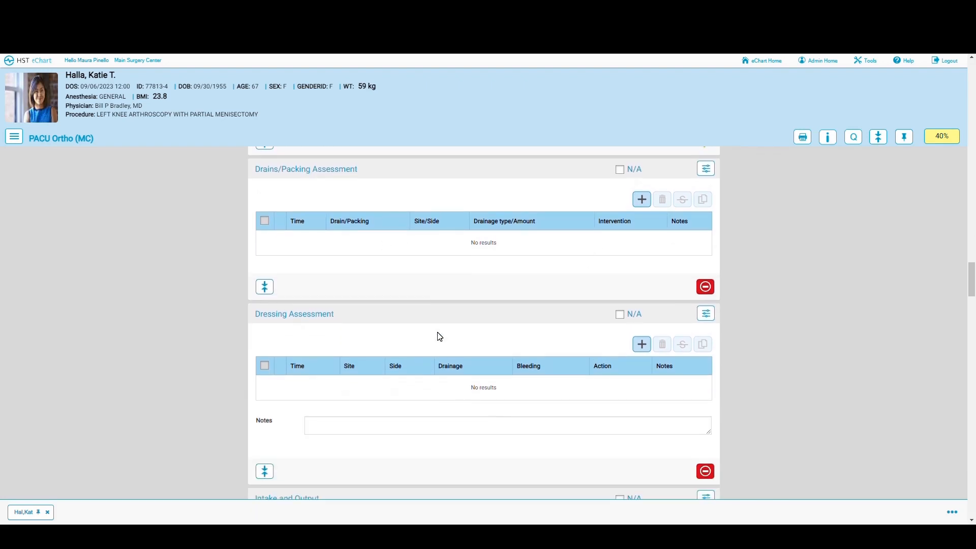
scroll(446, 325, down, 2)
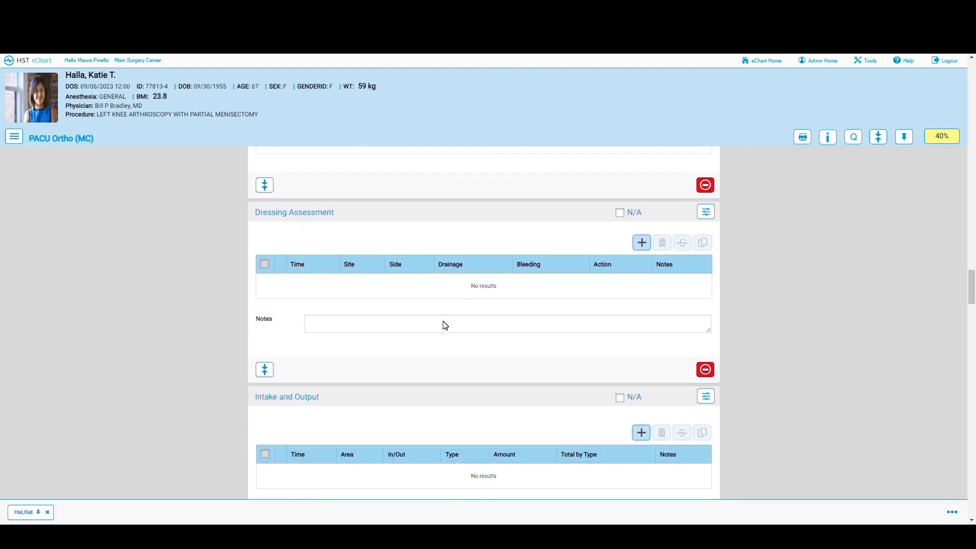
scroll(446, 325, down, 1)
scroll(444, 323, down, 2)
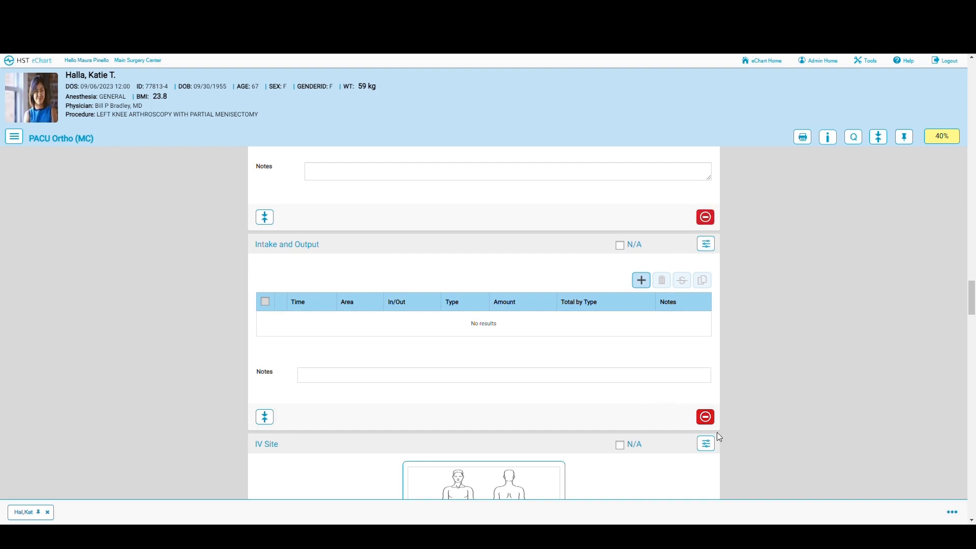
Step: Add a 16:23 intravenous Normal Saline intake of 800 ml to Intake and Output
click(705, 416)
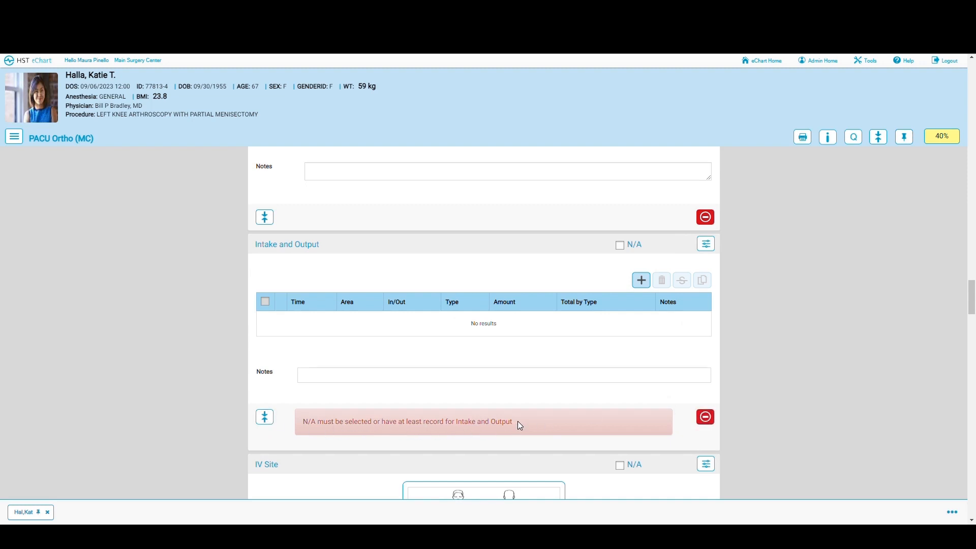
click(642, 280)
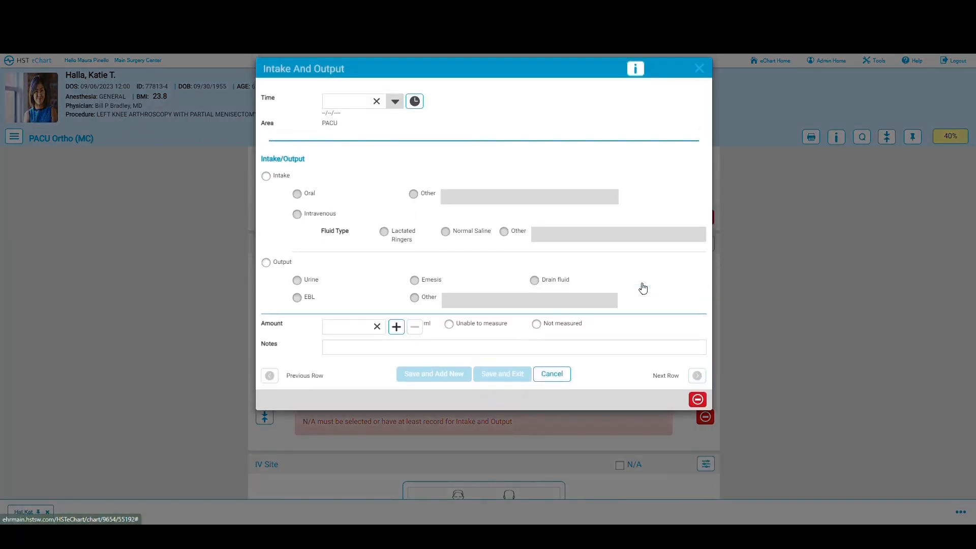
click(415, 103)
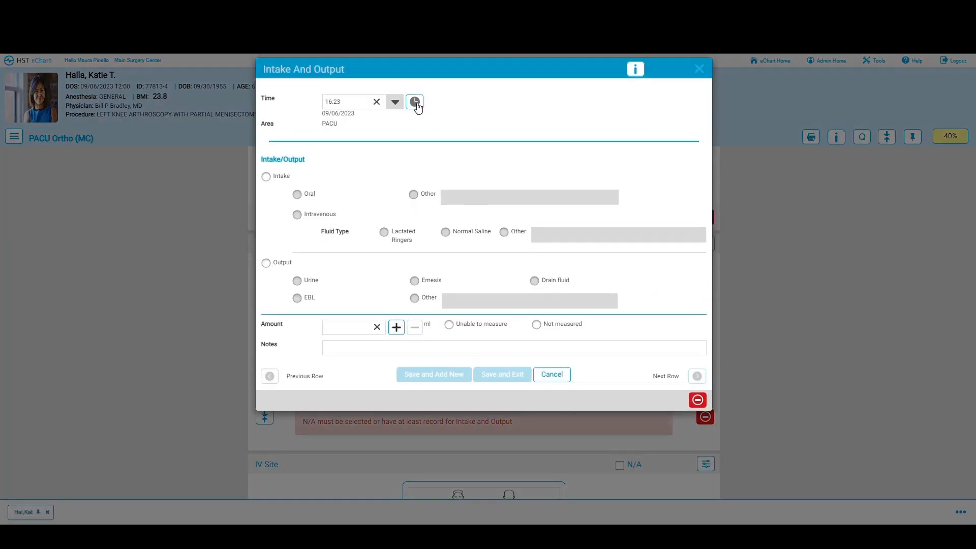
click(264, 178)
click(296, 215)
text(800)
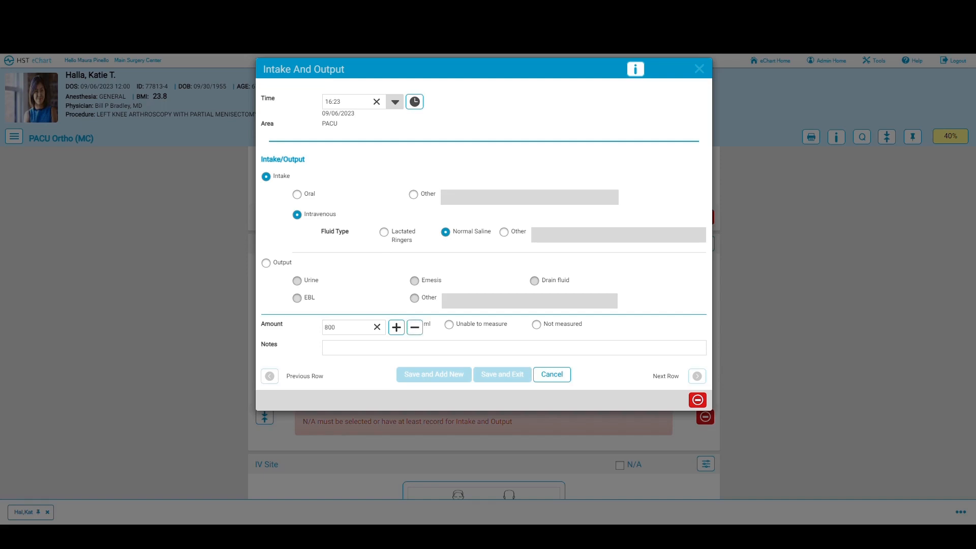
click(501, 383)
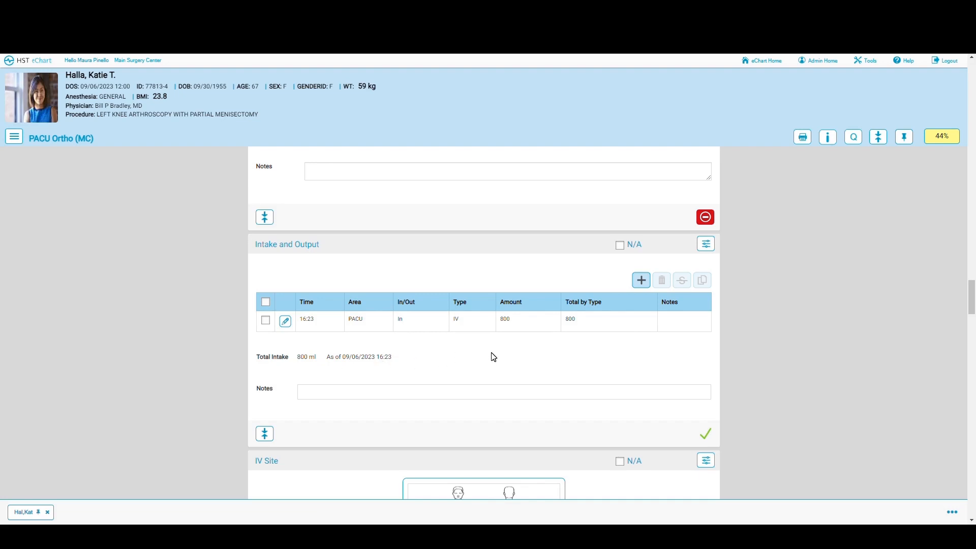
Step: Record IV removal at 16:24 by the current nurse: catheter intact, site without issue, pressure dressing applied
scroll(491, 356, down, 3)
scroll(492, 356, down, 2)
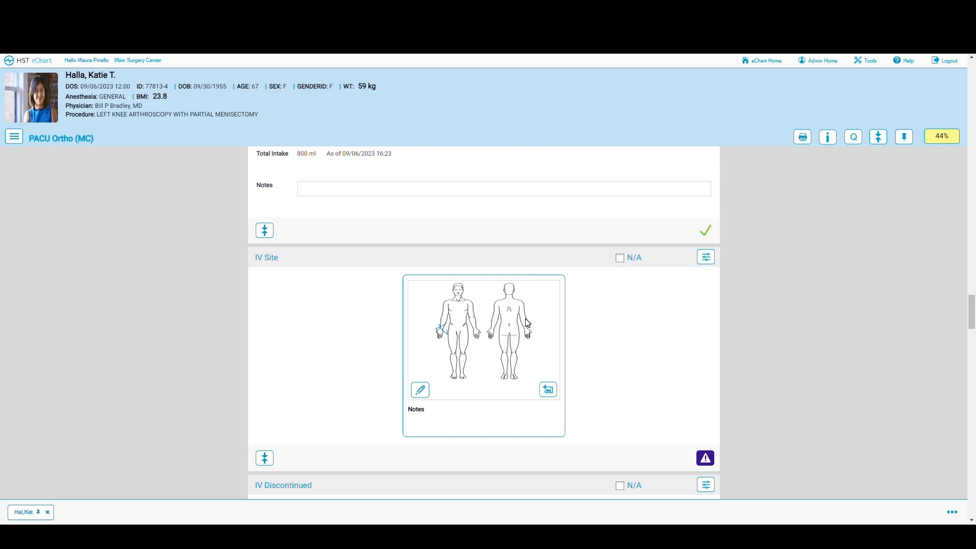
scroll(564, 336, down, 2)
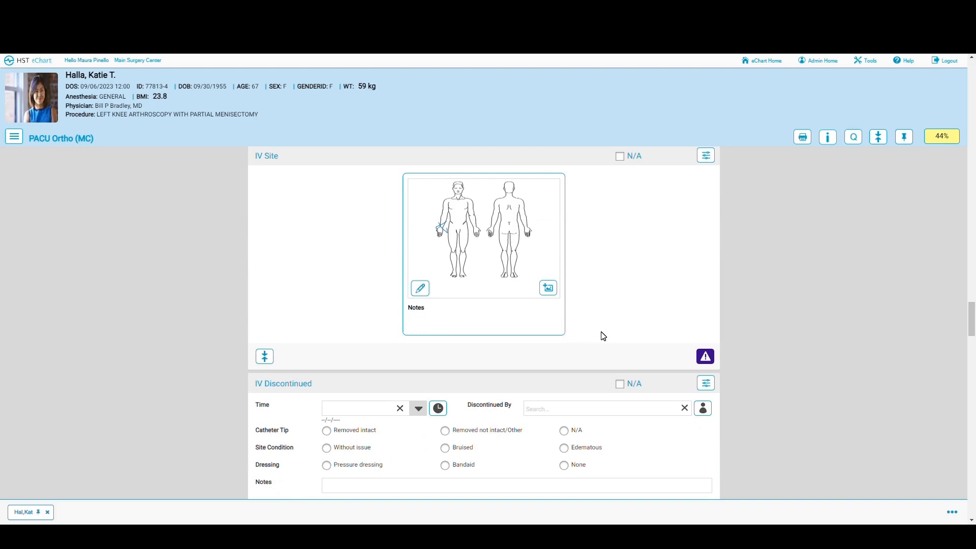
scroll(603, 336, down, 2)
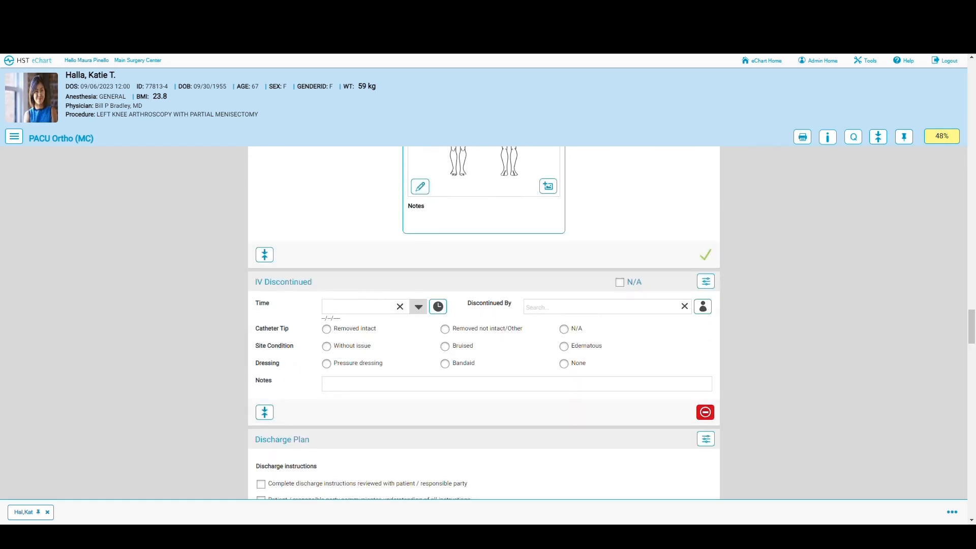
click(438, 307)
click(703, 306)
click(327, 329)
click(327, 346)
click(326, 364)
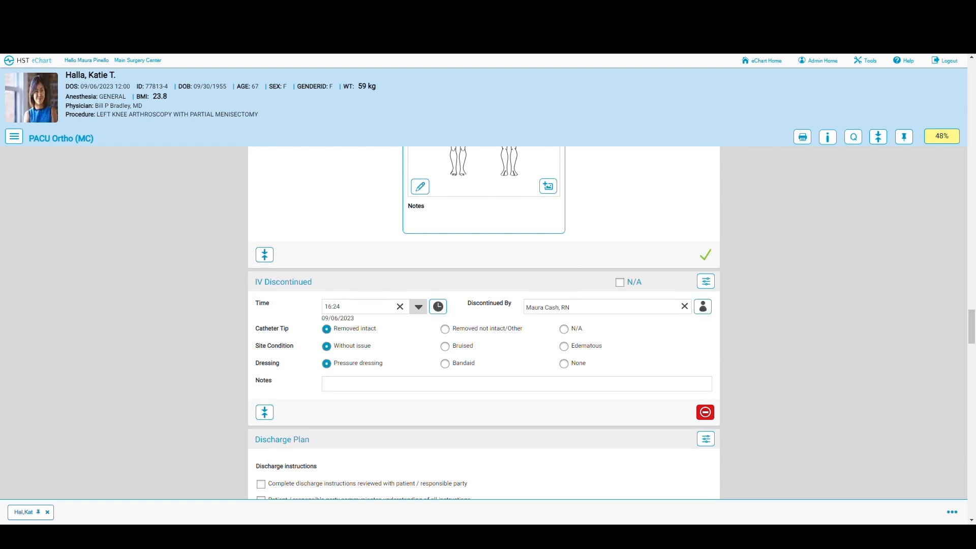
scroll(420, 388, down, 2)
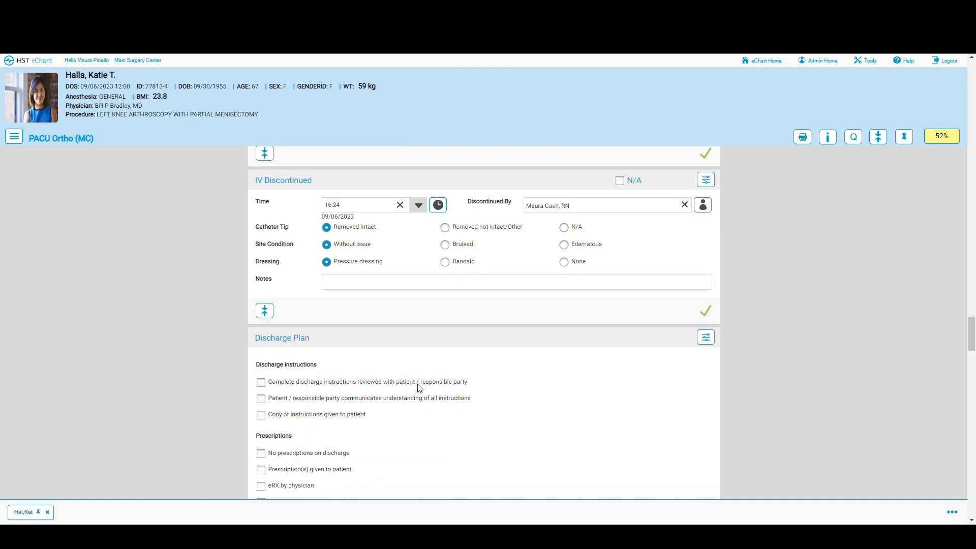
scroll(420, 388, down, 1)
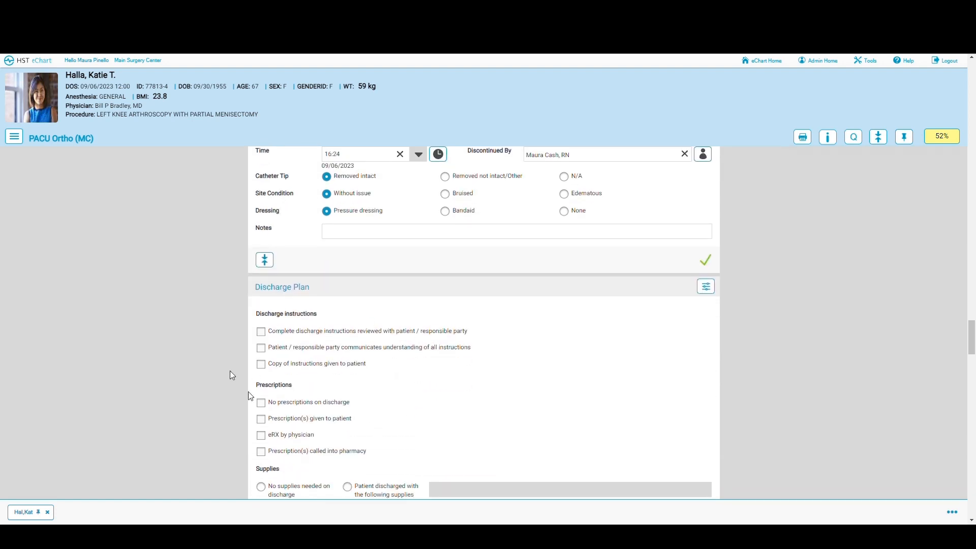
scroll(451, 388, down, 3)
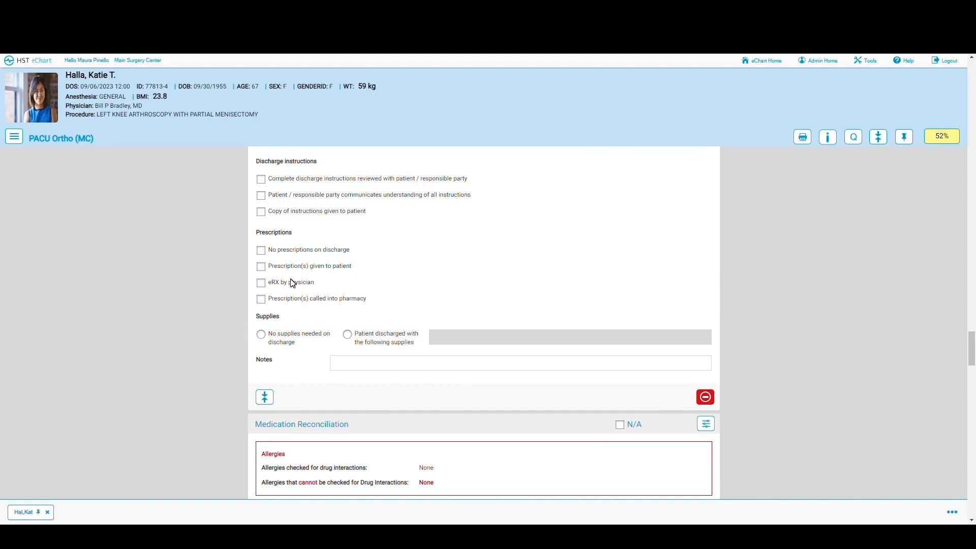
scroll(389, 350, down, 3)
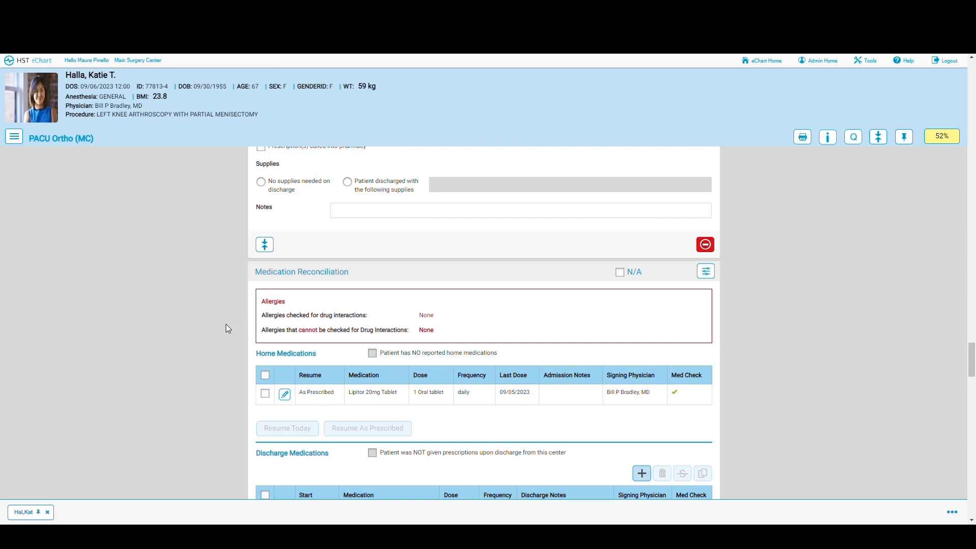
scroll(520, 331, down, 2)
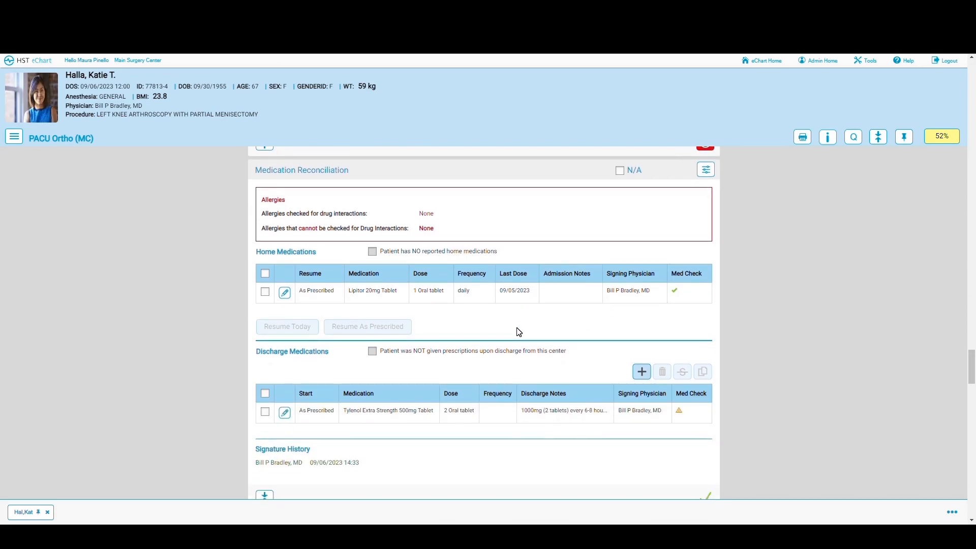
scroll(518, 331, down, 2)
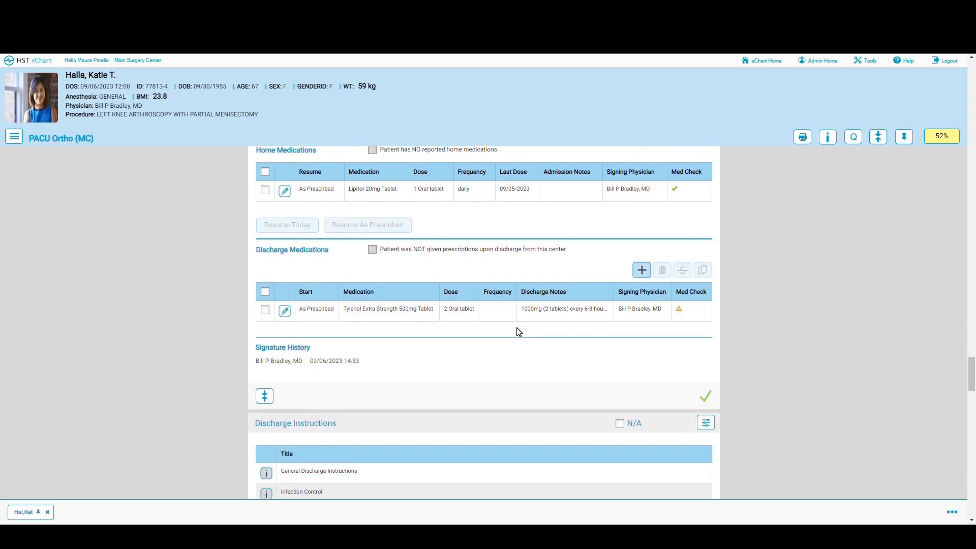
scroll(519, 332, down, 4)
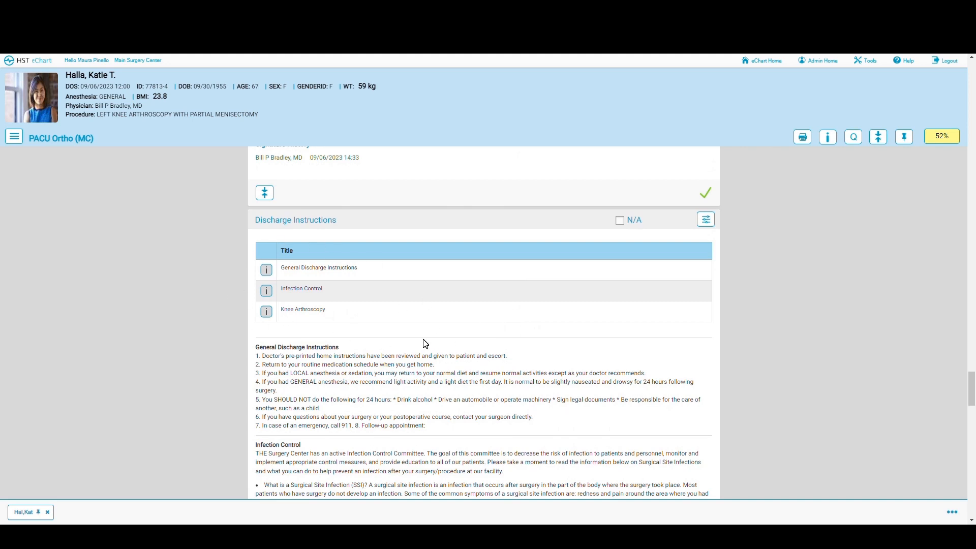
scroll(426, 344, down, 1)
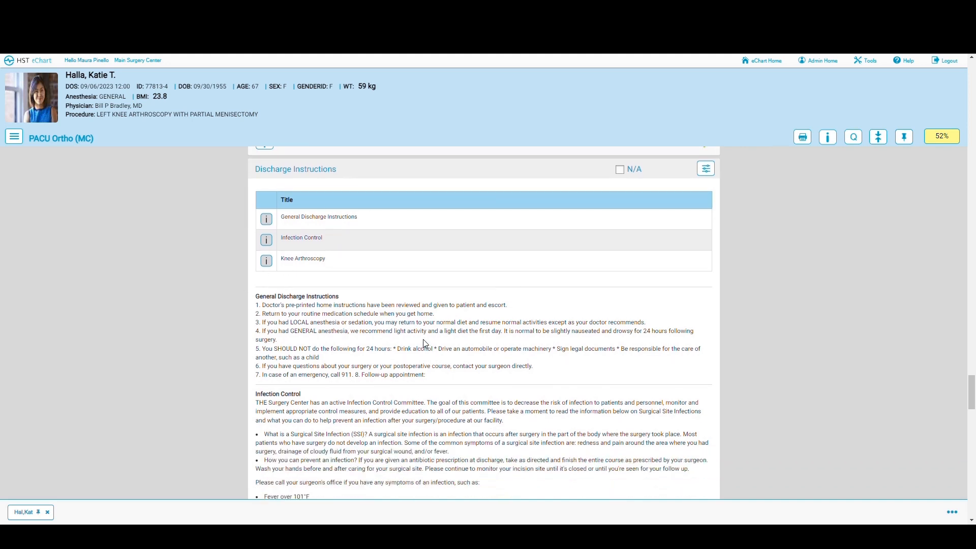
scroll(426, 344, down, 2)
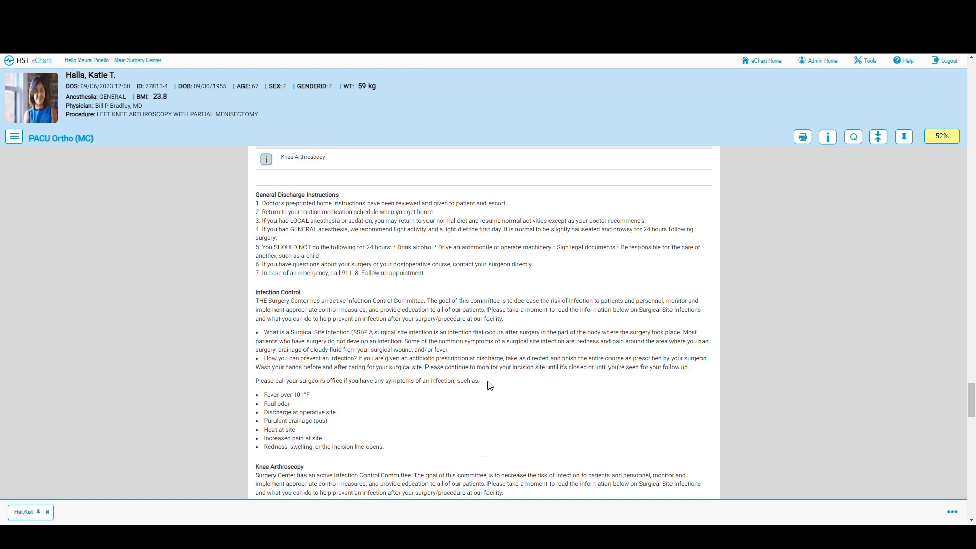
scroll(492, 386, down, 2)
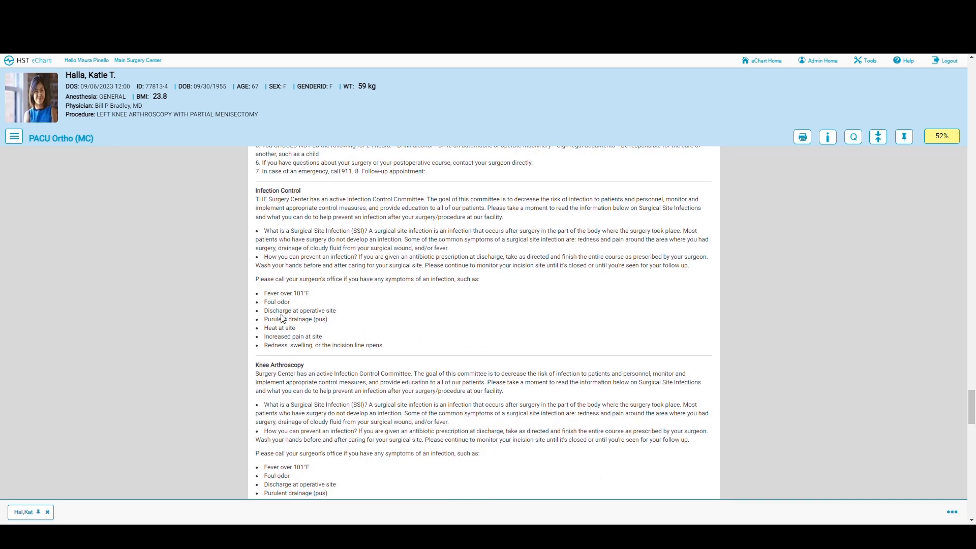
scroll(412, 405, down, 3)
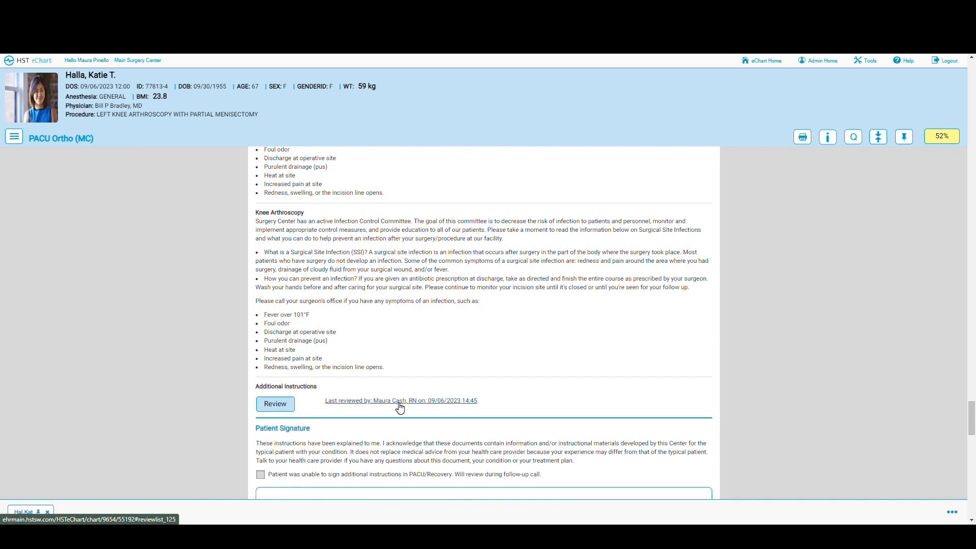
scroll(400, 409, down, 3)
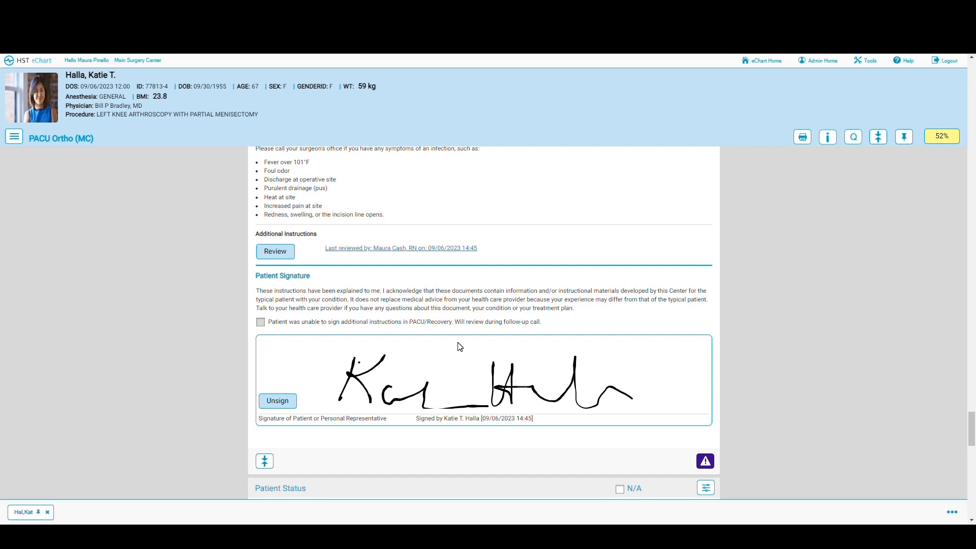
click(18, 140)
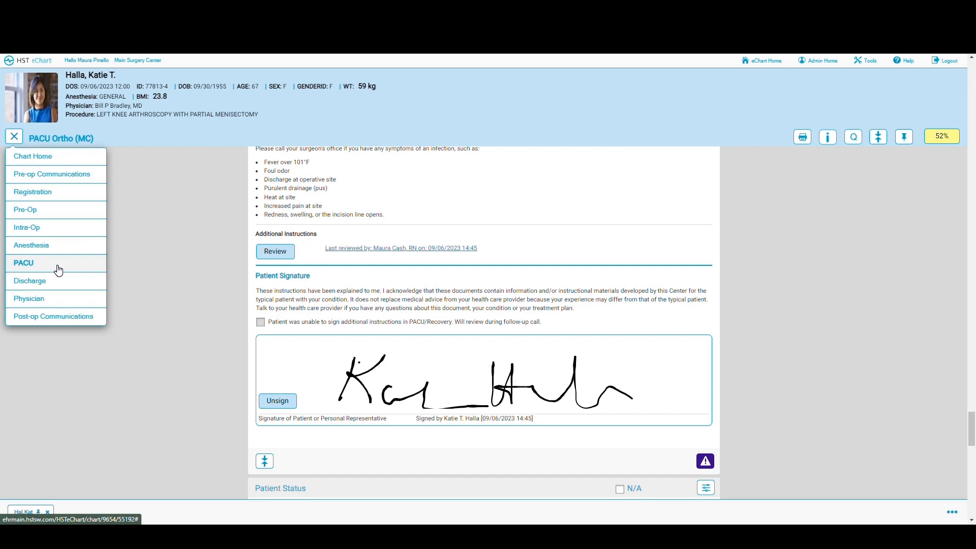
click(191, 252)
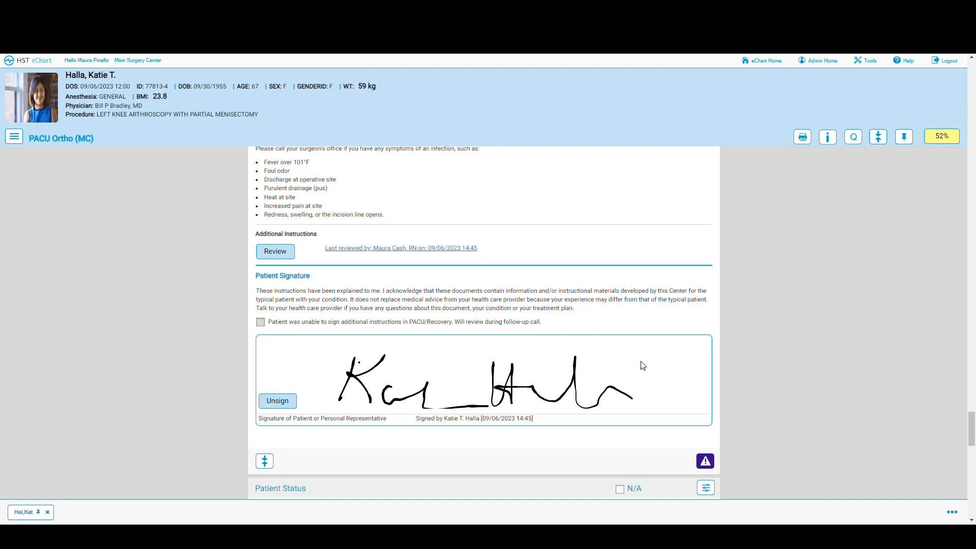
scroll(643, 366, down, 1)
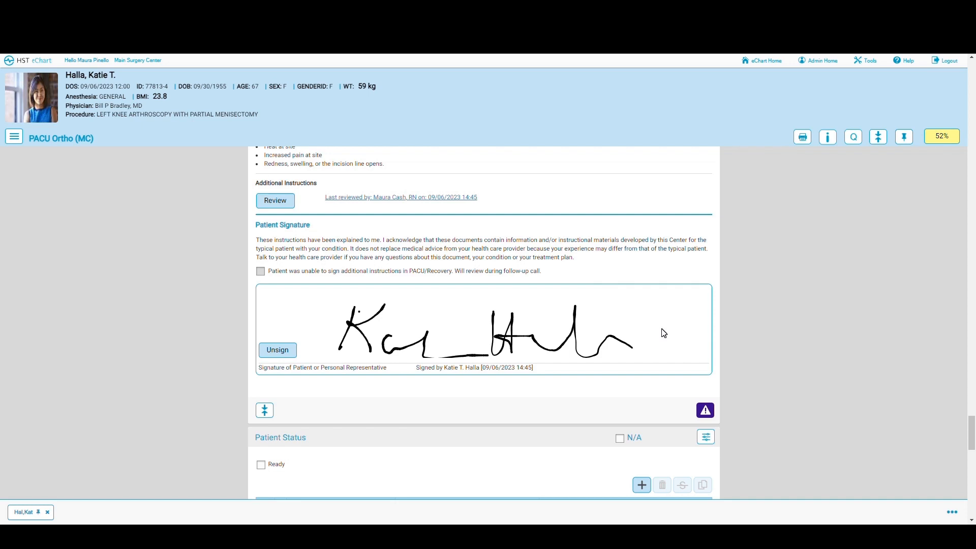
Step: Clear the patient signature warning and add a Ready for Family status at 16:26 by the current nurse
scroll(664, 333, down, 2)
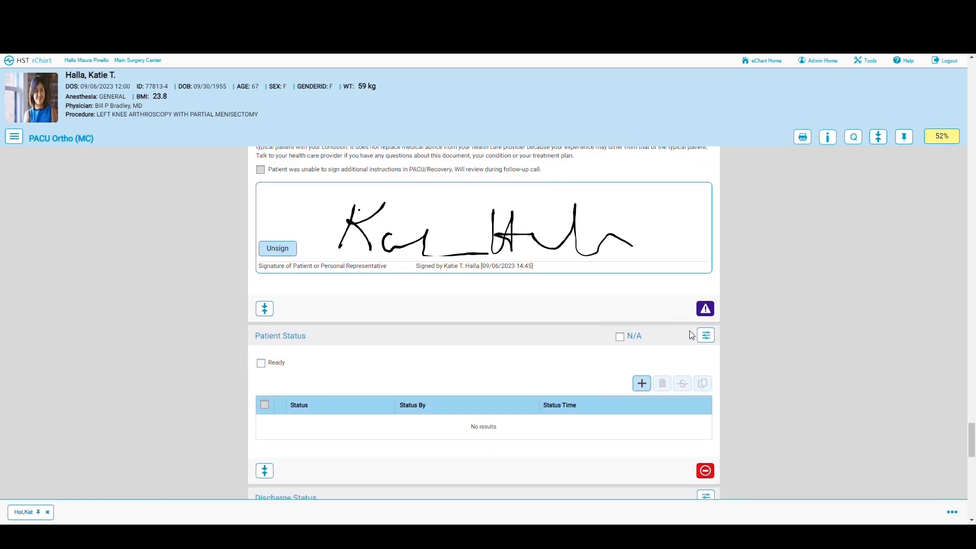
click(706, 309)
click(641, 385)
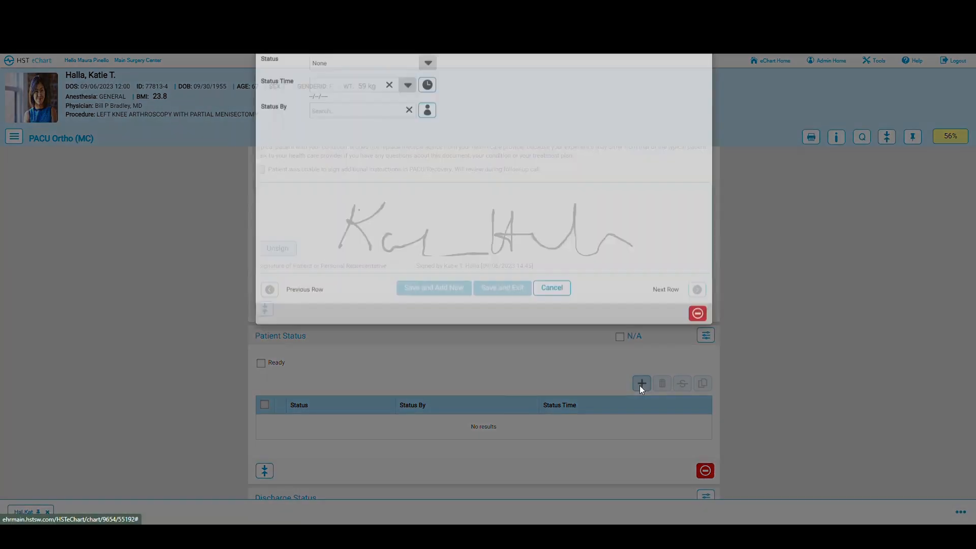
click(427, 101)
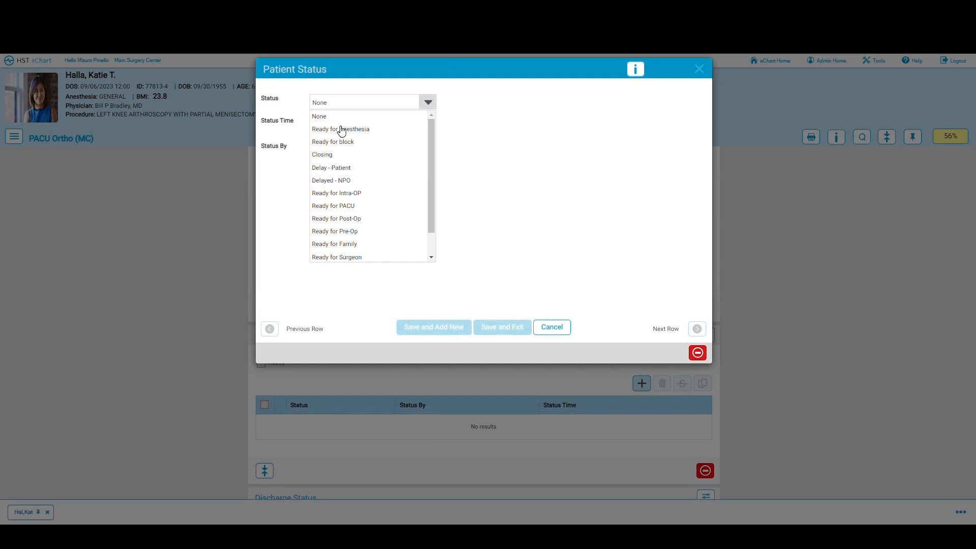
click(328, 246)
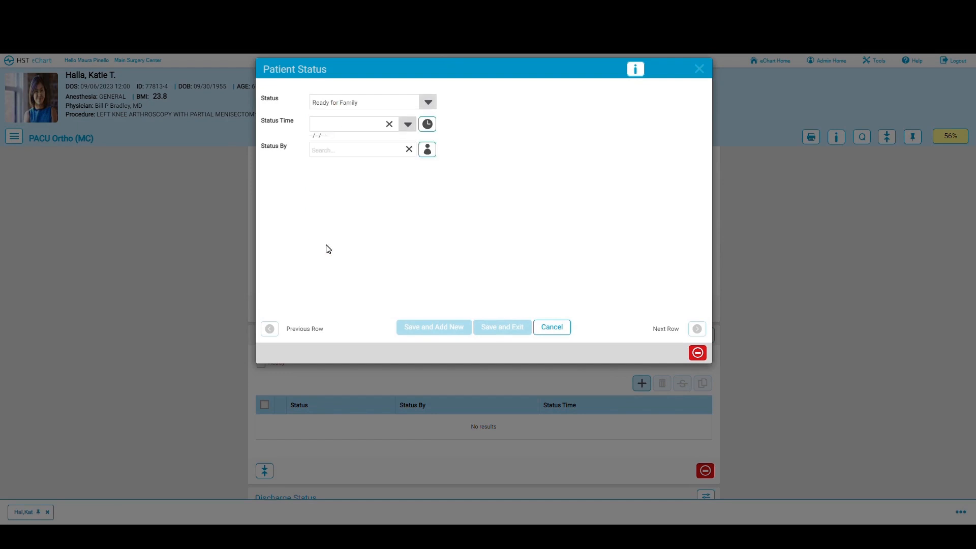
click(427, 124)
click(427, 149)
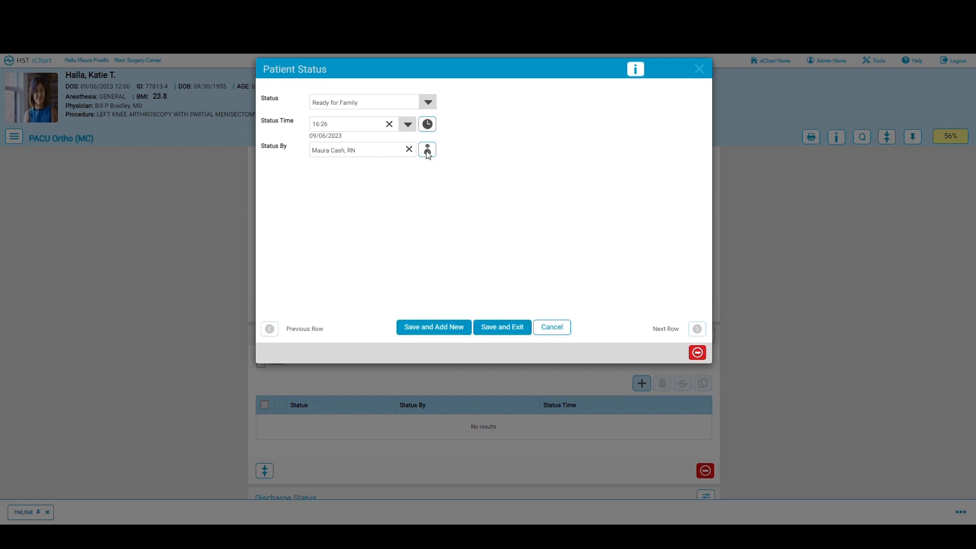
click(491, 328)
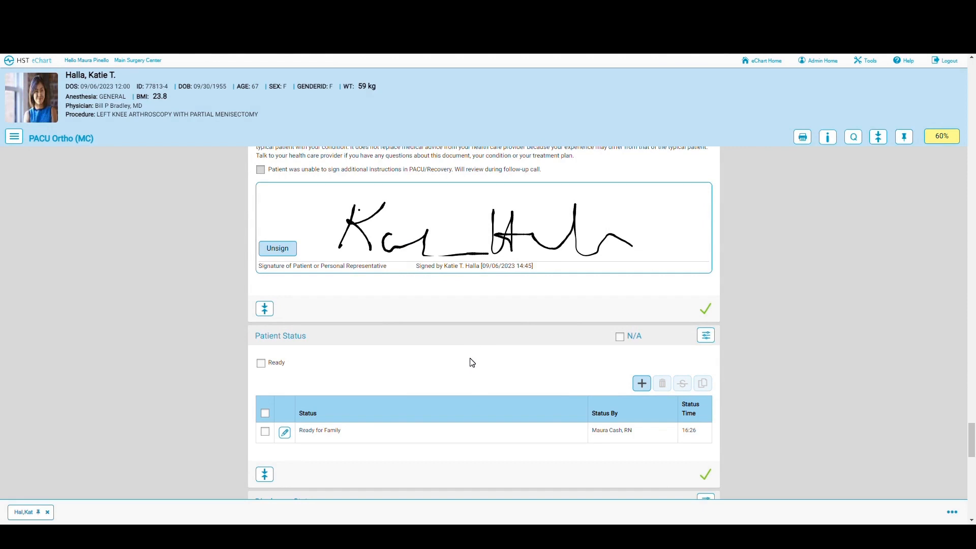
Step: Keep To Home or Self-Care as destination and stamp discharge at 16:27 by the current nurse
scroll(471, 365, down, 3)
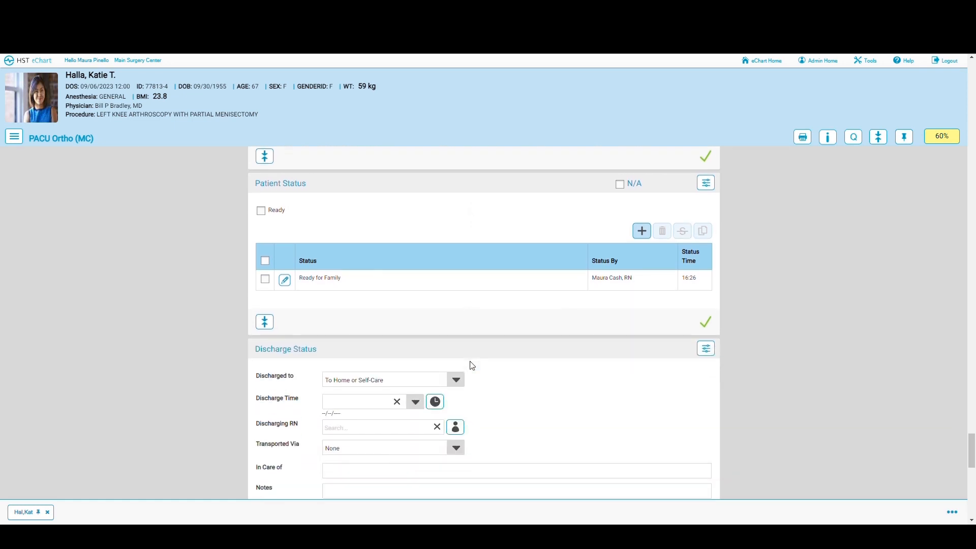
scroll(472, 366, down, 2)
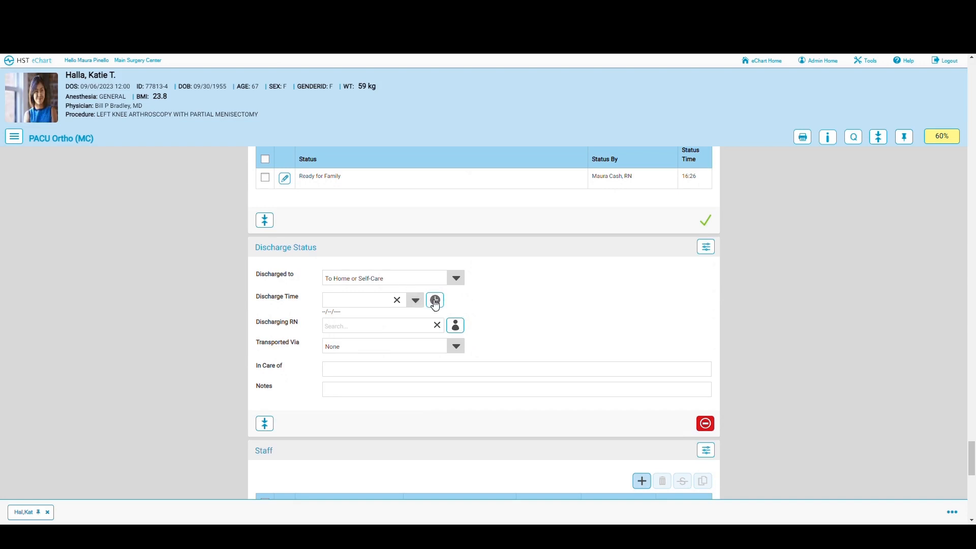
click(456, 279)
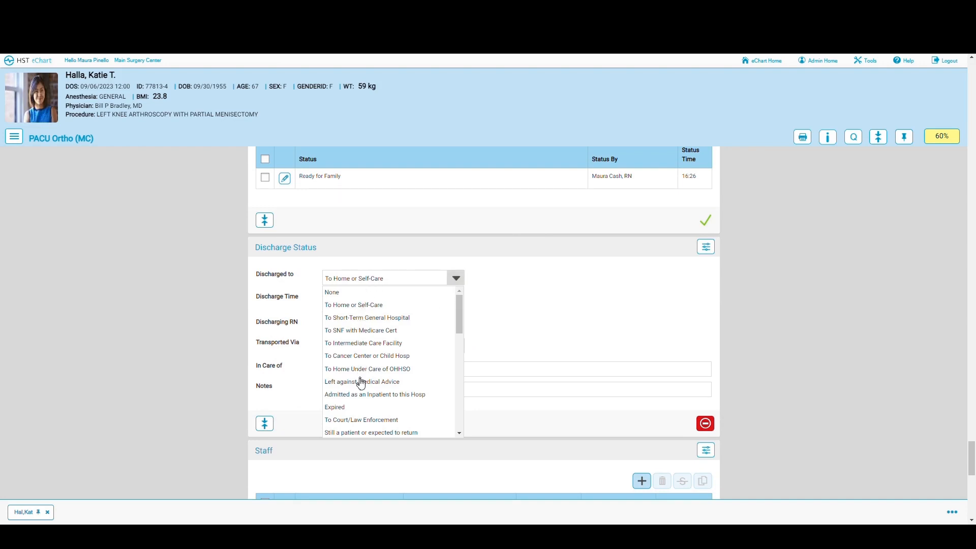
click(528, 298)
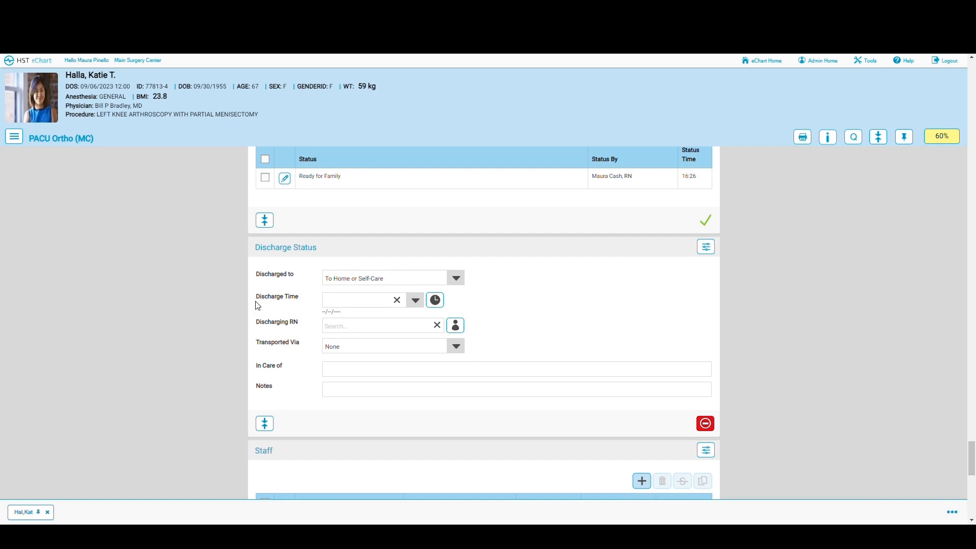
click(435, 300)
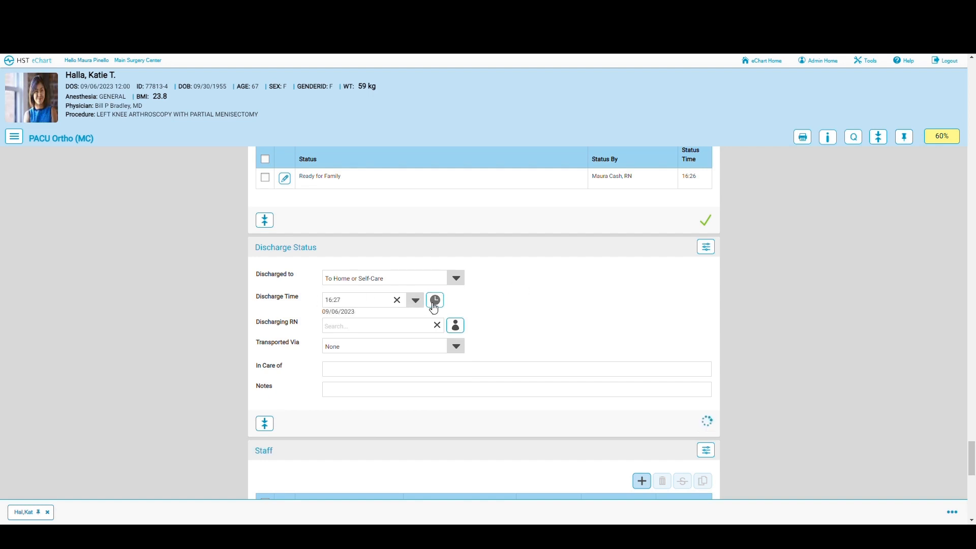
click(455, 326)
Step: Set transport to Wheelchair and enter the patient's sister in In Care of
click(456, 347)
click(345, 373)
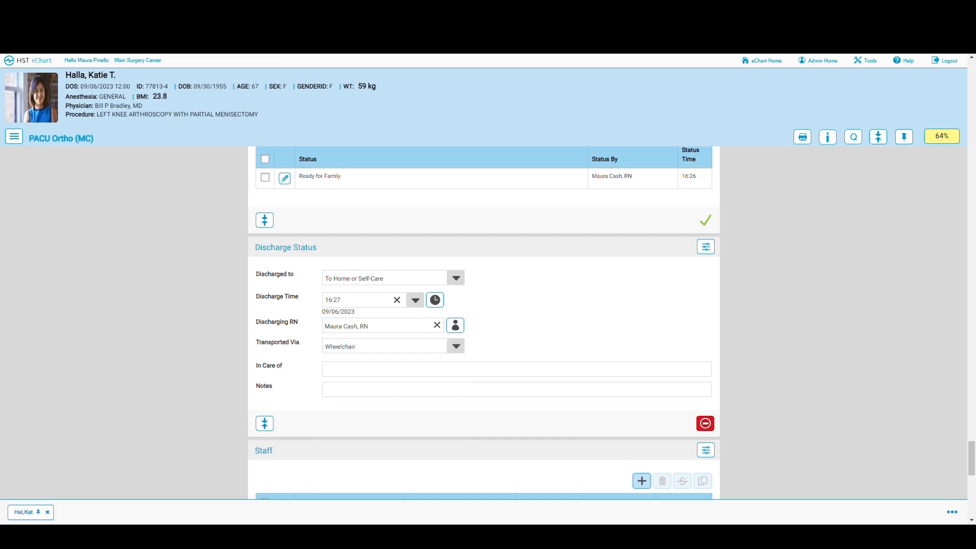
click(344, 369)
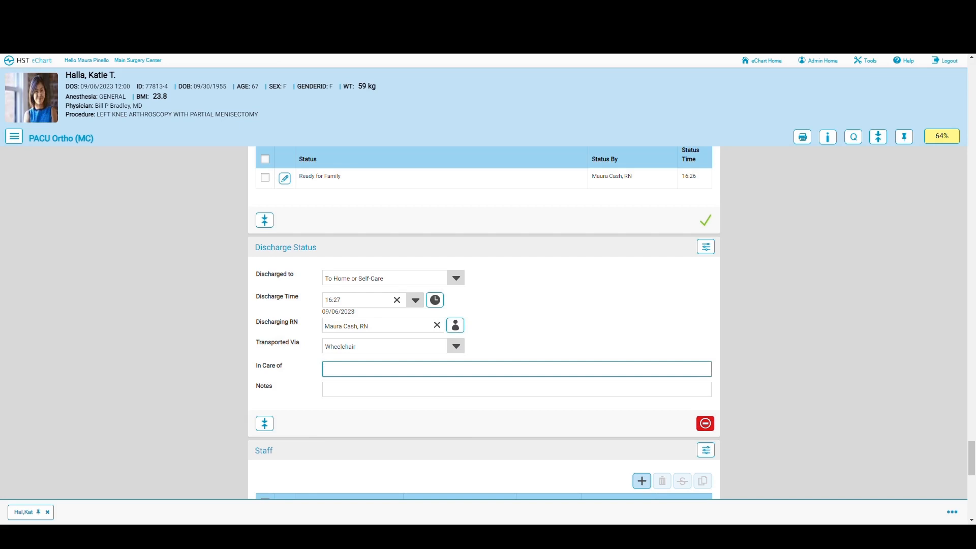
click(422, 422)
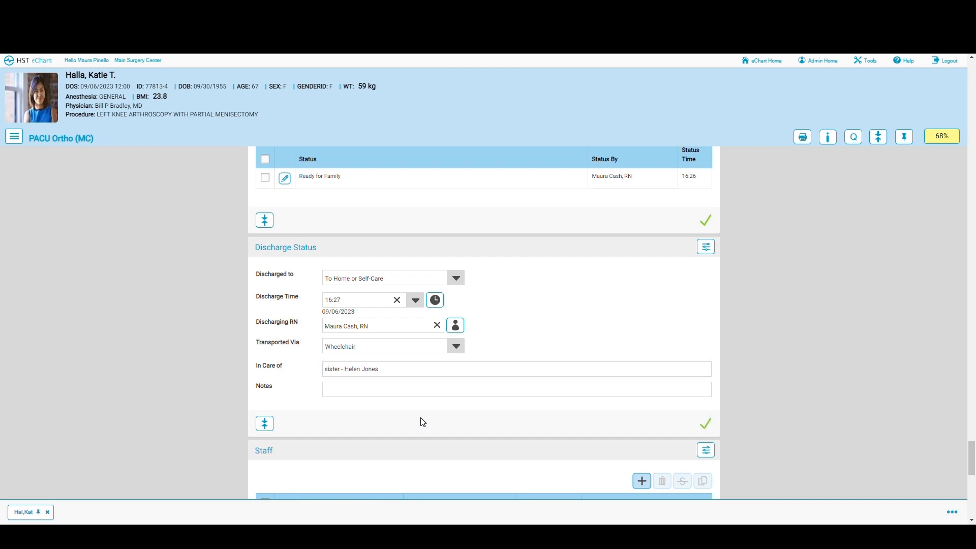
scroll(423, 422, down, 3)
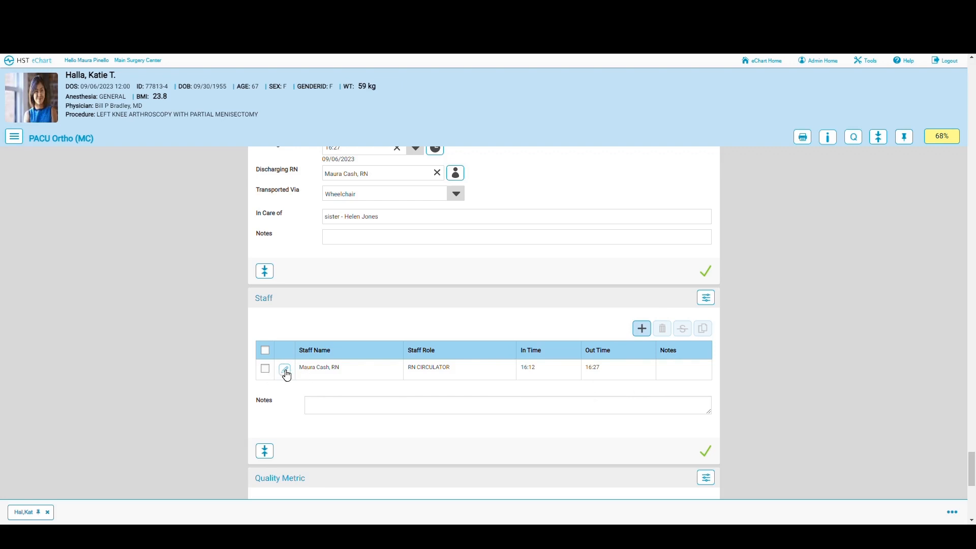
click(641, 330)
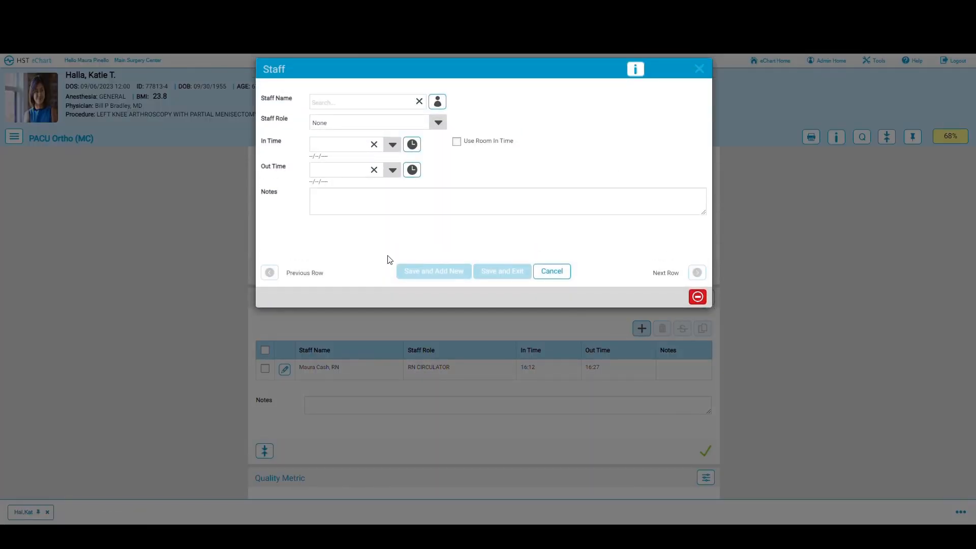
click(551, 272)
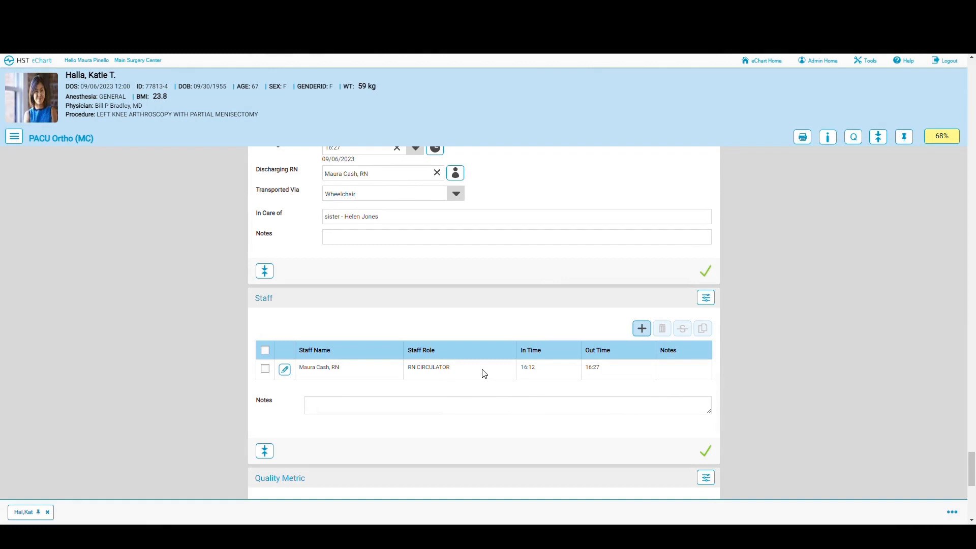
scroll(484, 373, down, 3)
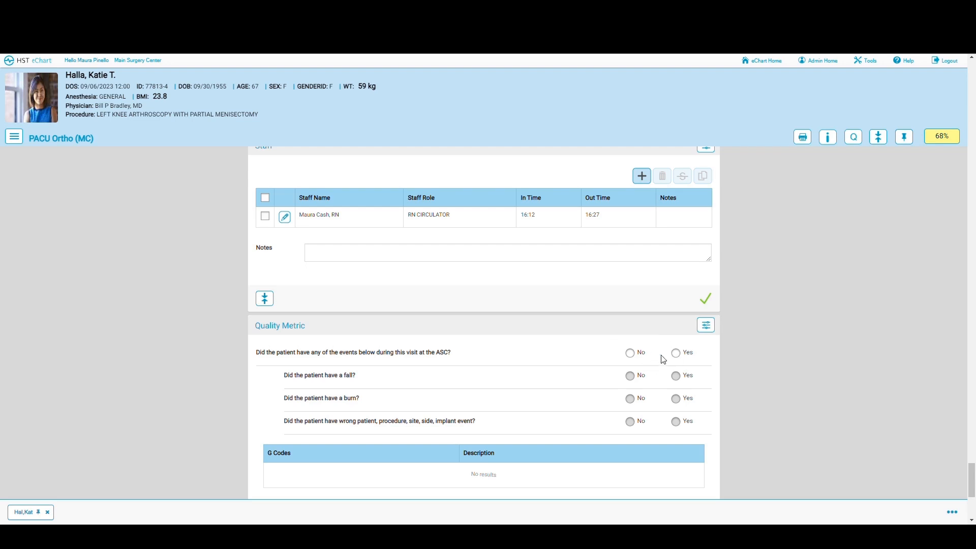
Step: Answer No to the Quality Metric adverse-event question, adding G code G8907, then scroll to Supplies Used
click(676, 354)
click(630, 353)
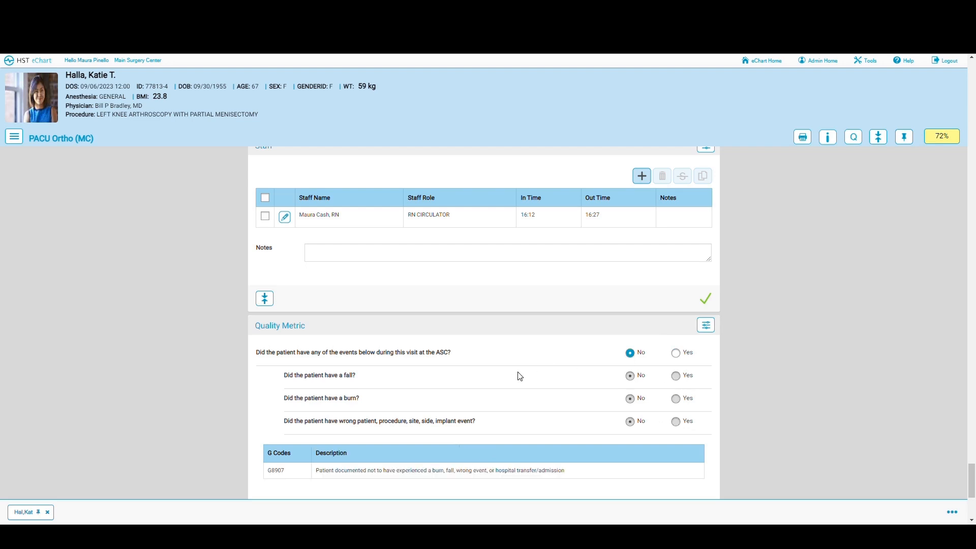
scroll(519, 376, down, 1)
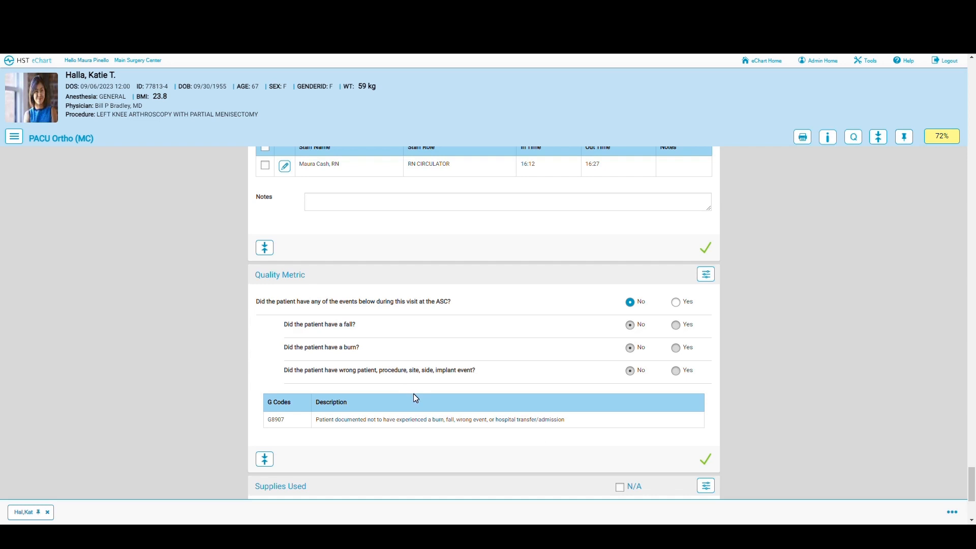
scroll(414, 397, down, 4)
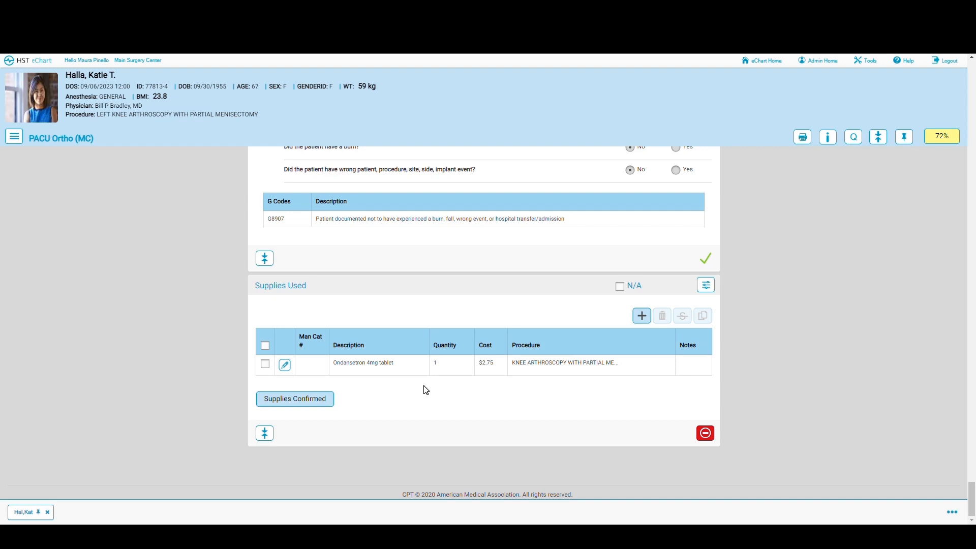
Step: Confirm the supplies used (one Ondansetron 4mg tablet, $2.75) and pin the patient's chart
click(298, 401)
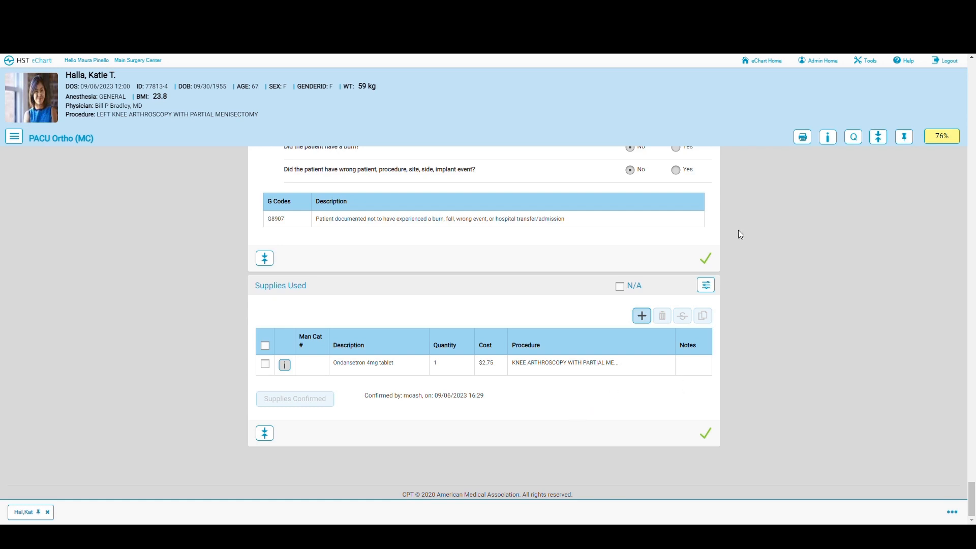
click(802, 141)
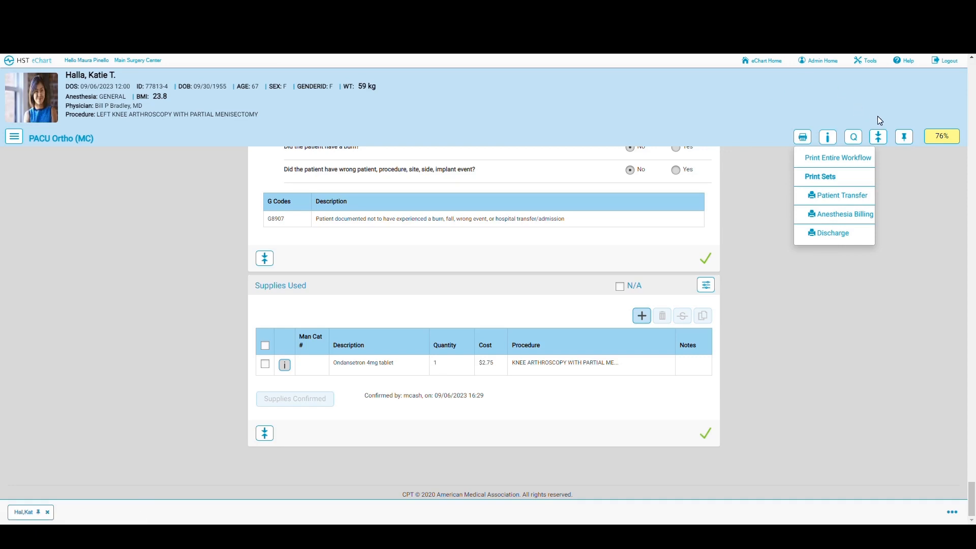
click(904, 138)
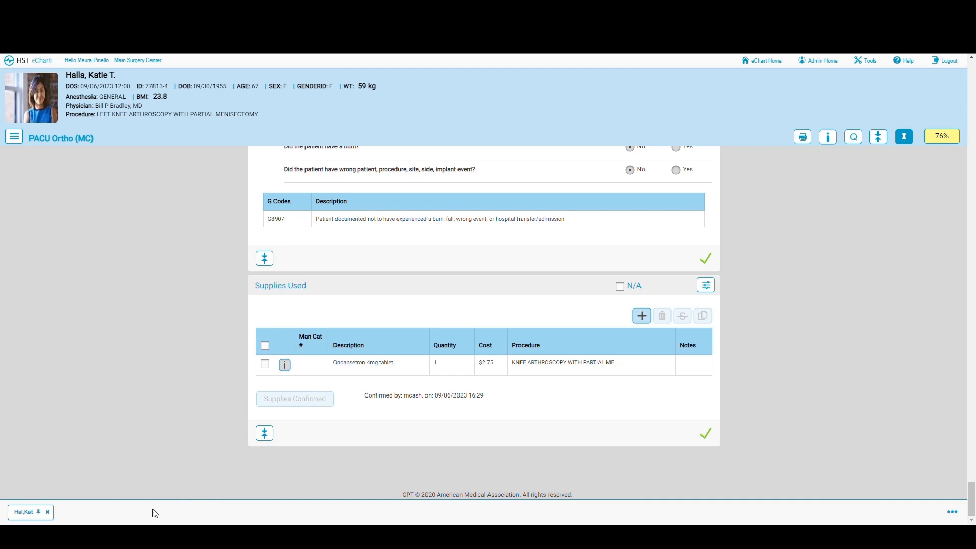
Step: Tick all six Patient Safety Measures: side rails, safety strap, arms secured, wheels locked, staff at bedside, call signal
click(940, 136)
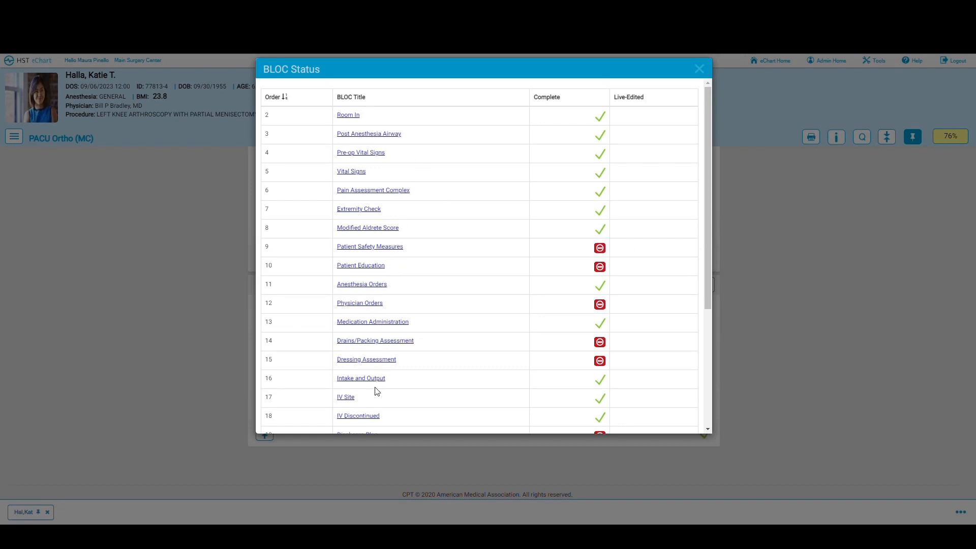
scroll(376, 391, down, 1)
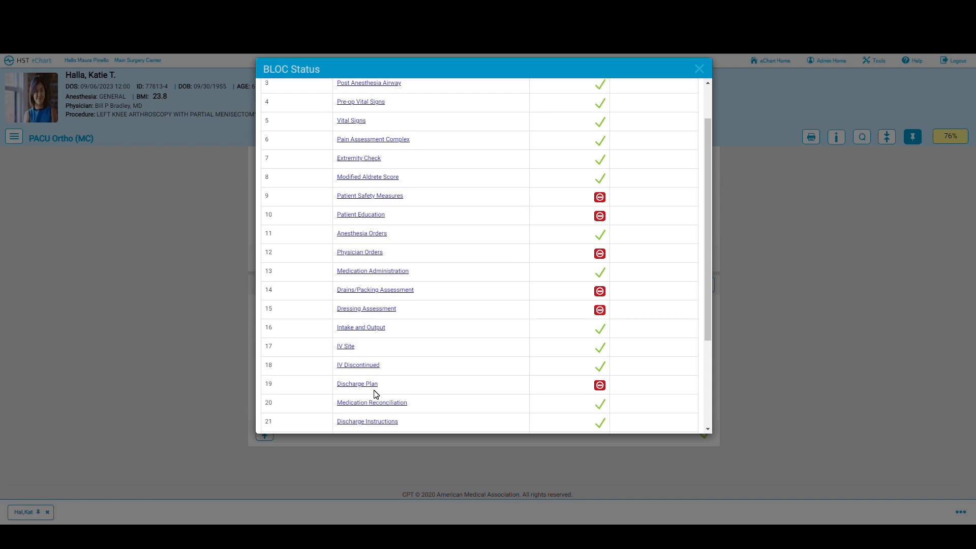
click(359, 196)
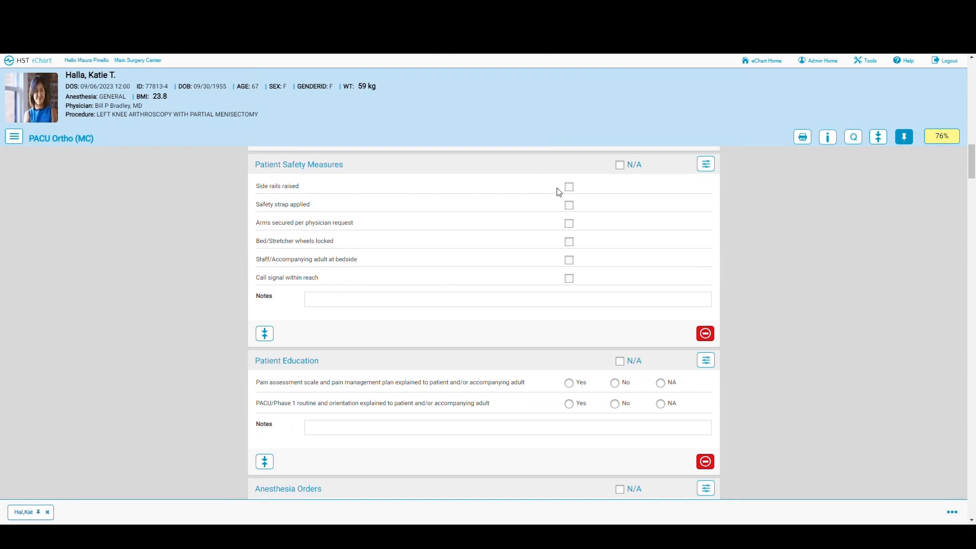
click(569, 187)
click(569, 206)
click(569, 224)
click(569, 242)
click(569, 261)
click(569, 278)
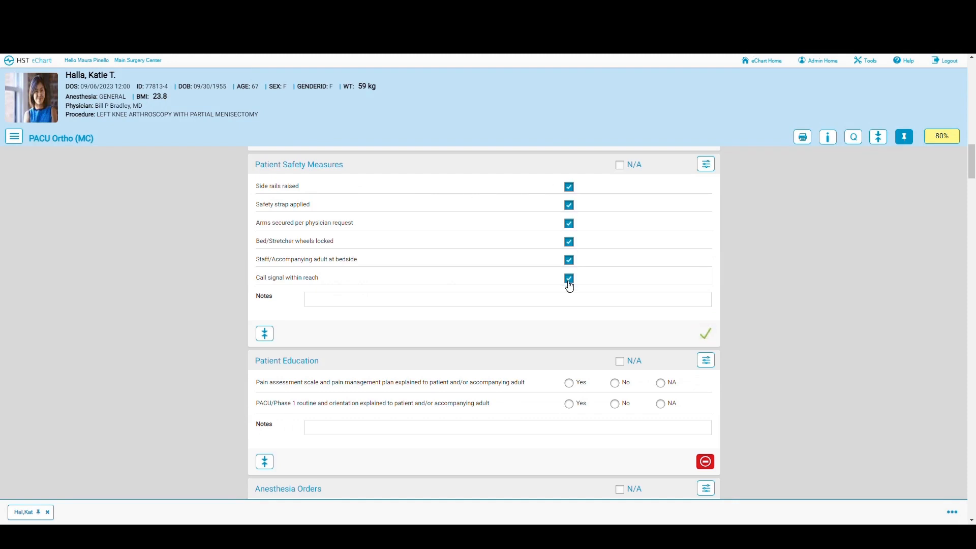
Step: Answer Yes to both Patient Education items: pain management plan and PACU/Phase 1 routine explained
scroll(569, 279, down, 2)
click(569, 281)
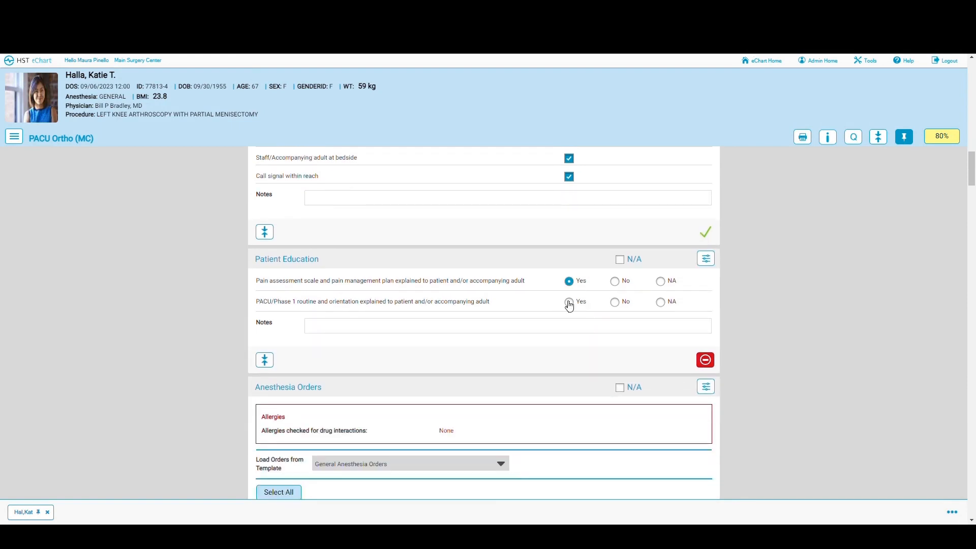
click(569, 302)
Step: Recheck the section completion overview, close it, and return to the 09/06/2023 surgery schedule
click(944, 141)
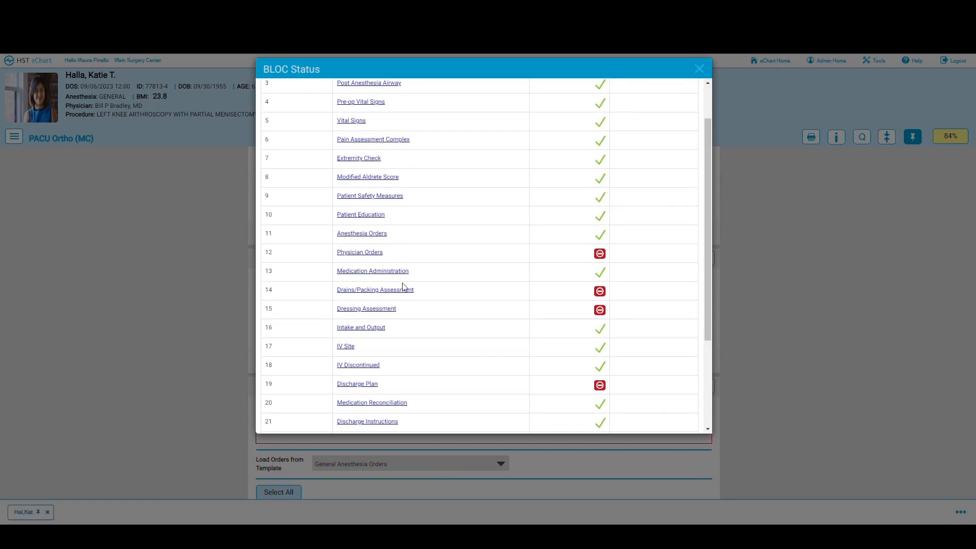
scroll(407, 371, down, 3)
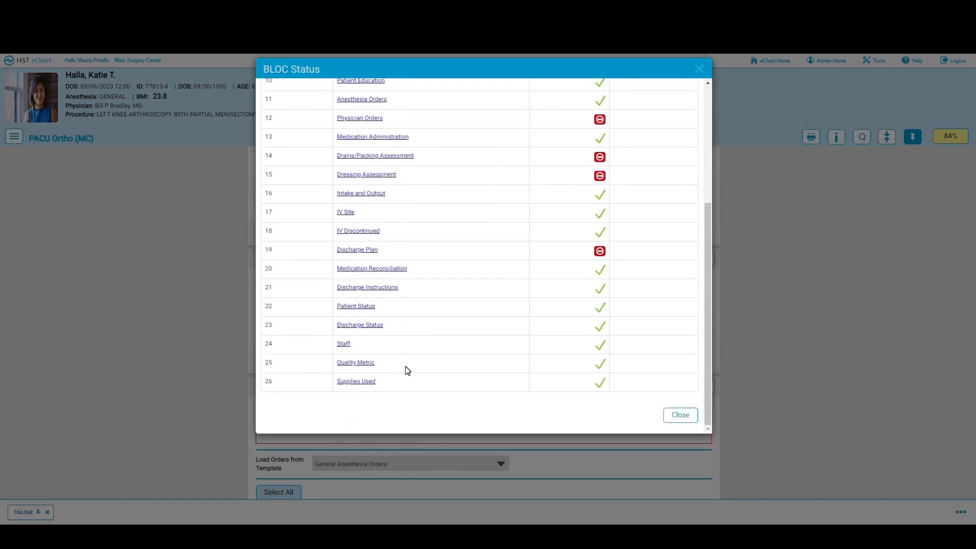
click(680, 416)
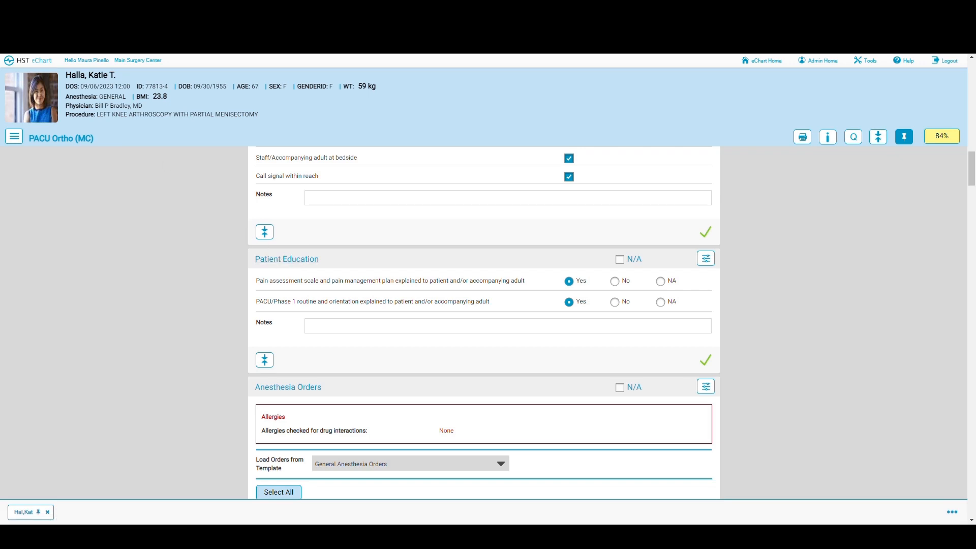
click(35, 59)
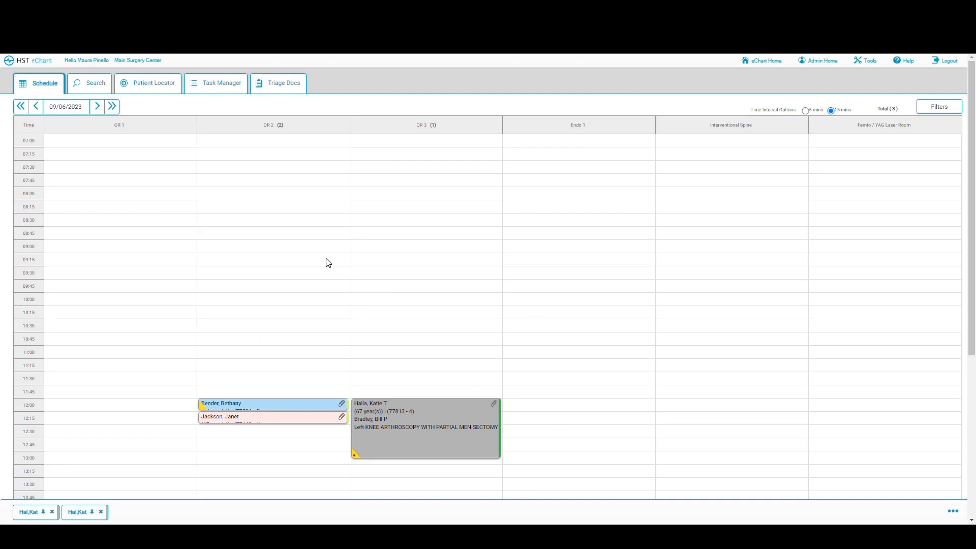
Step: Open the first incomplete Pre-Op General (MC) workflow from the Task Manager list
click(224, 86)
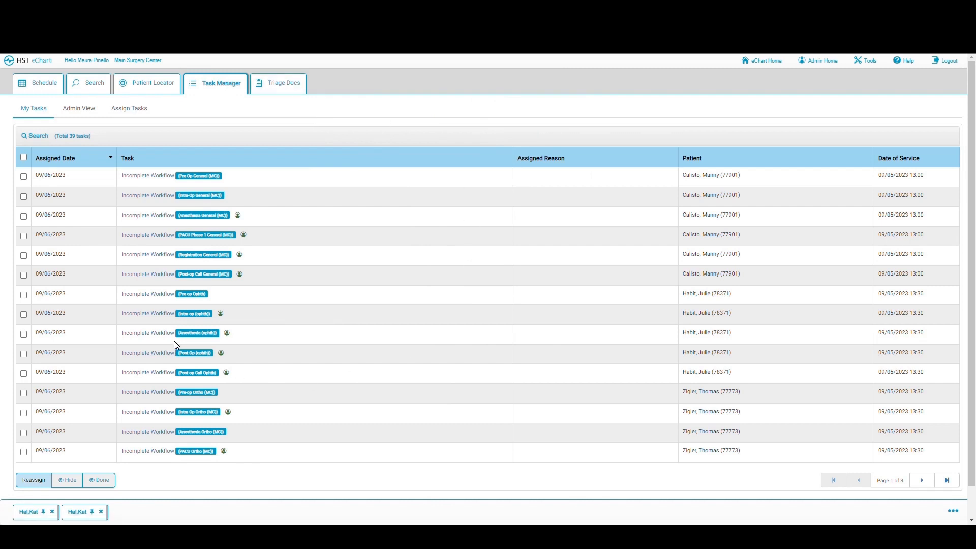
click(146, 176)
click(147, 178)
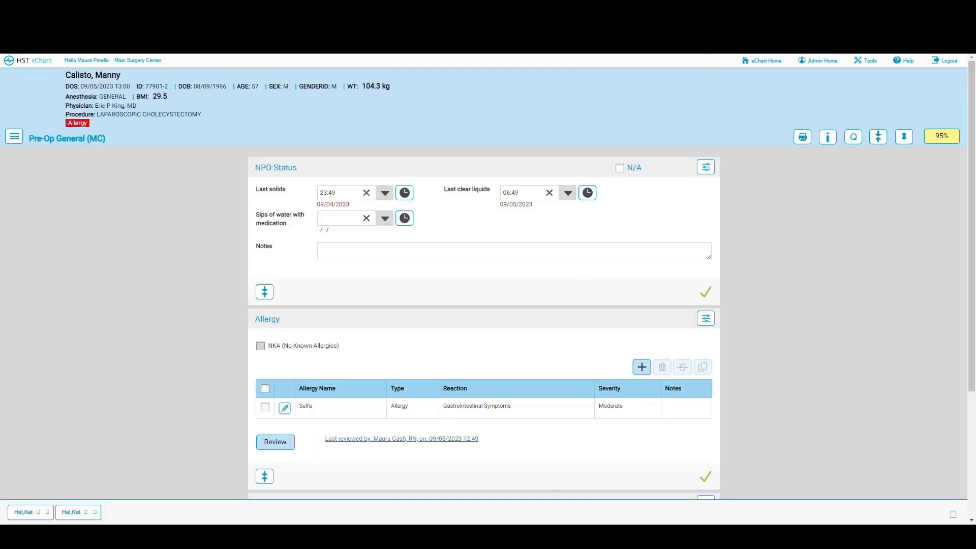
Step: Select and sign all four non-medication Anesthesia Orders, bringing the chart to 100%, and go back to the task list
click(940, 142)
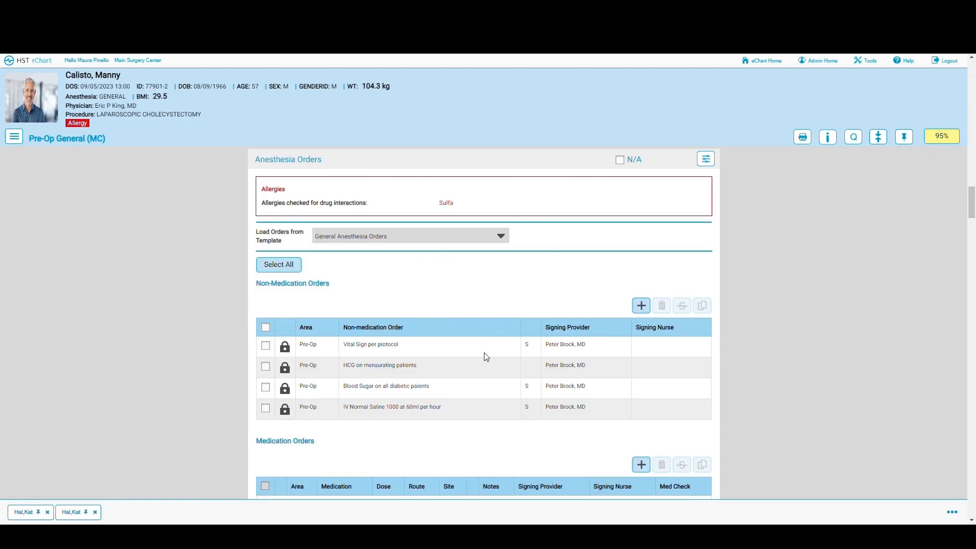
scroll(418, 345, down, 3)
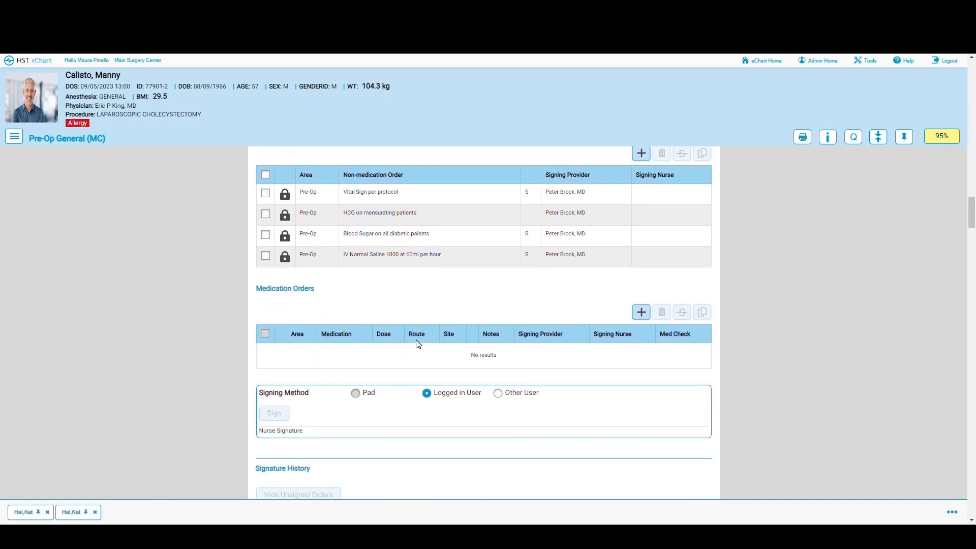
scroll(418, 345, down, 2)
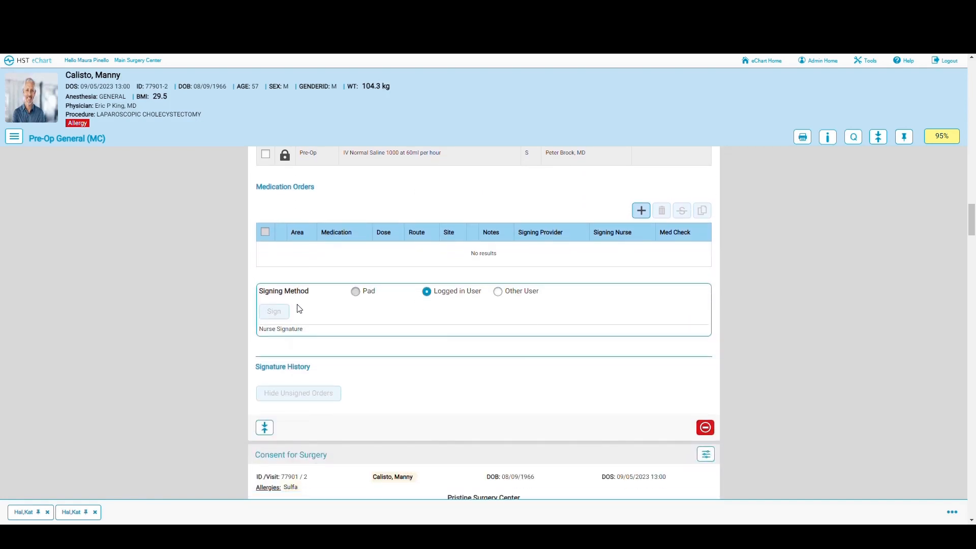
scroll(297, 305, up, 2)
scroll(297, 306, up, 3)
click(279, 264)
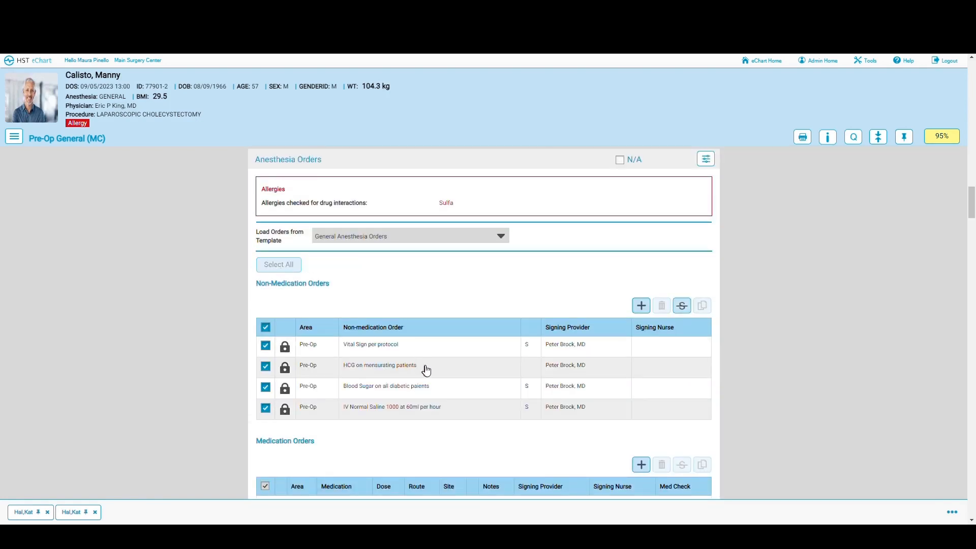
scroll(428, 369, down, 5)
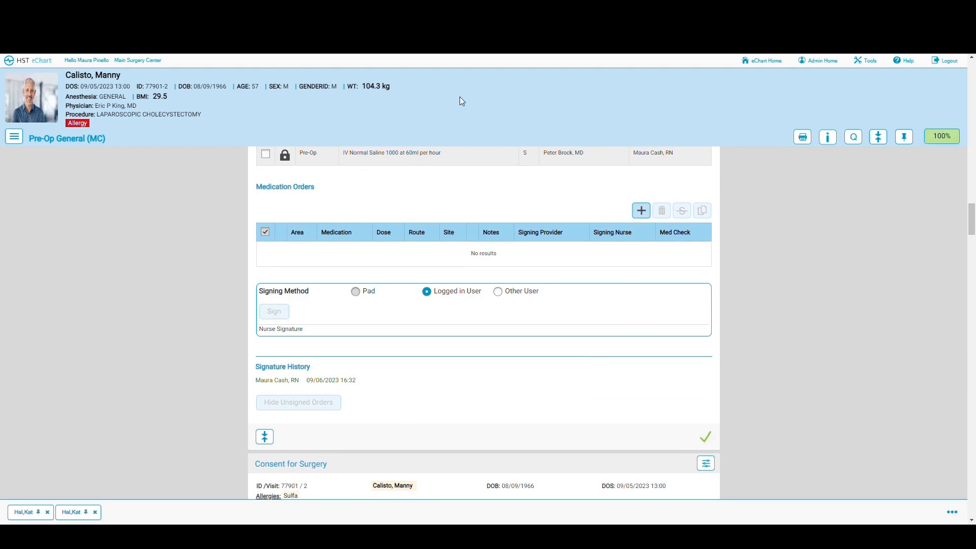
click(43, 65)
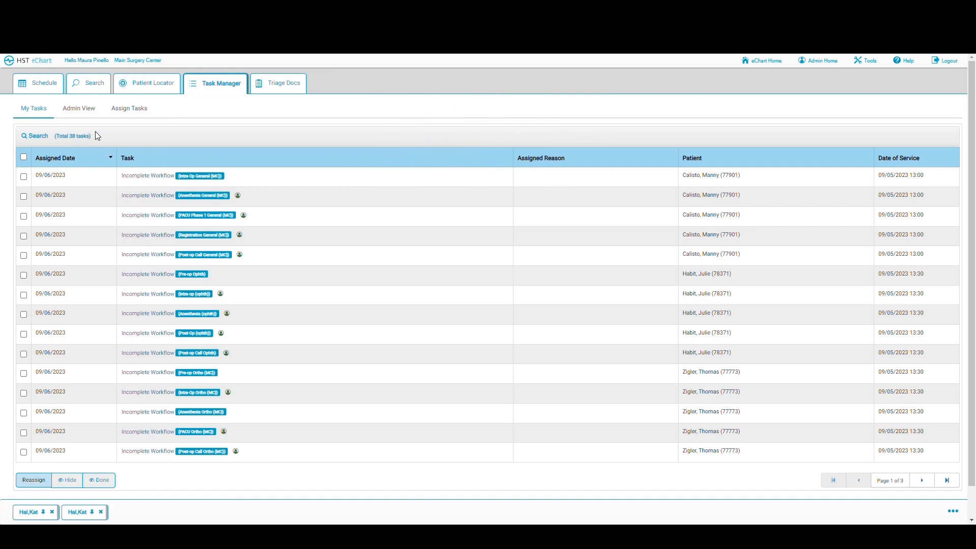
Step: Review outstanding tasks in Admin View for all users and one individual user, then return to the Schedule
click(80, 108)
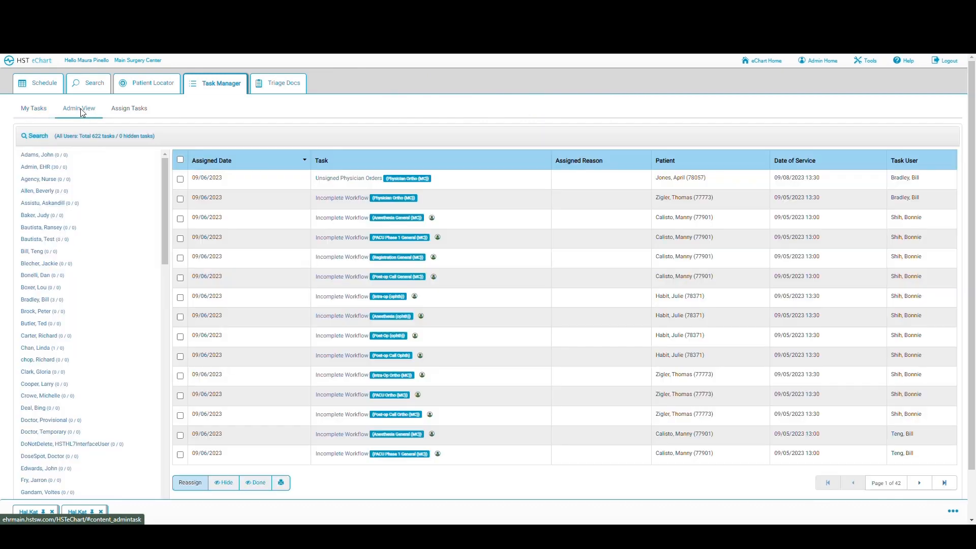
click(39, 253)
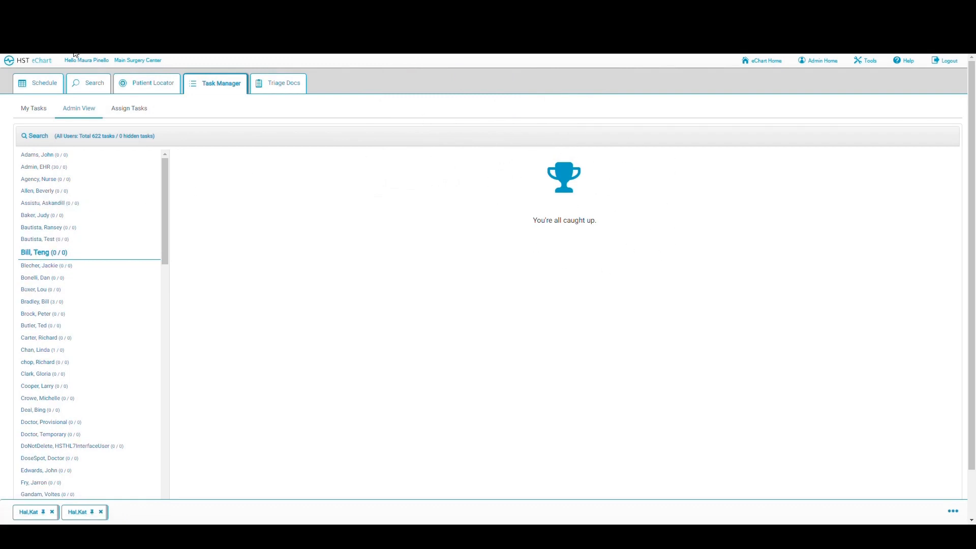
click(33, 88)
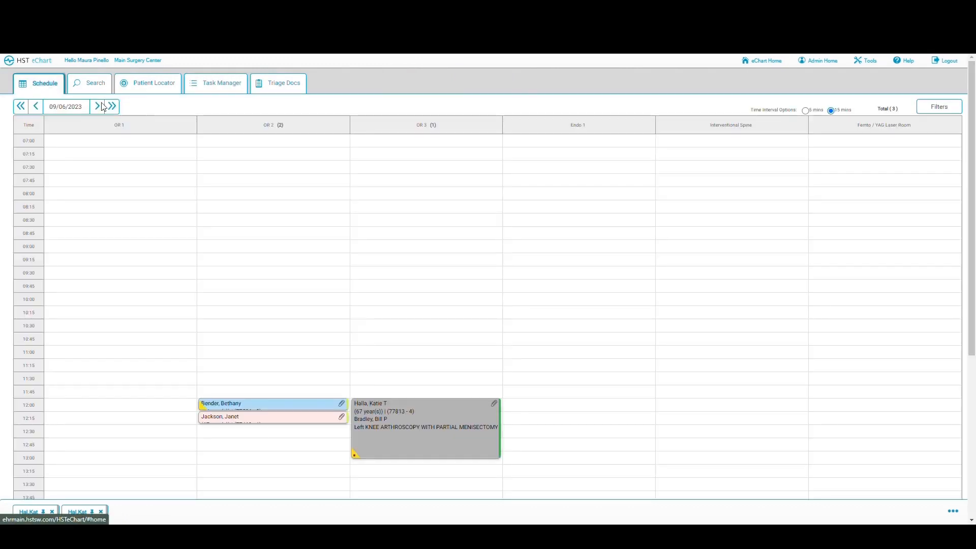
click(583, 299)
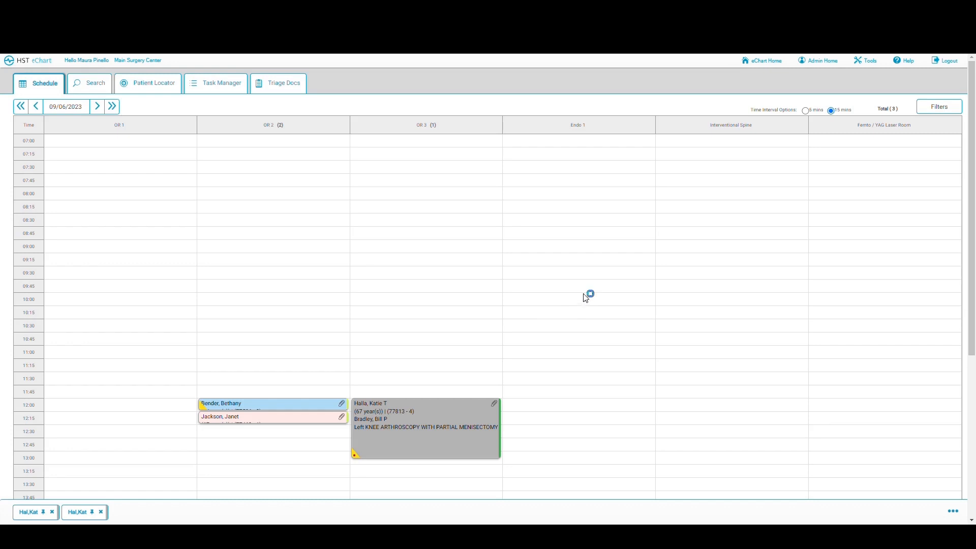